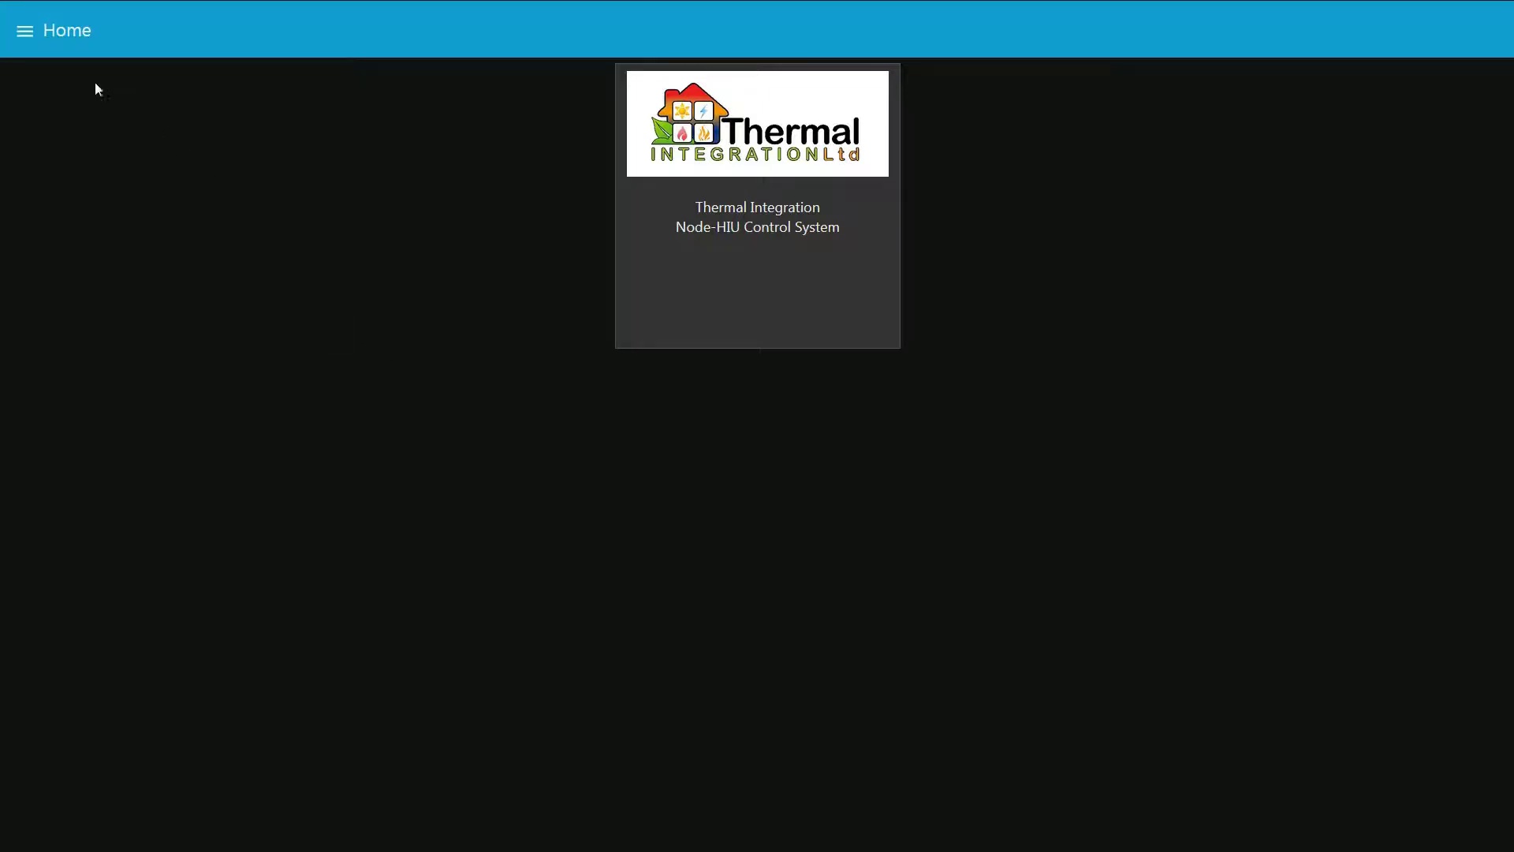
- Open the Dashboard page and examine its performance and network load graphs
left_click(24, 31)
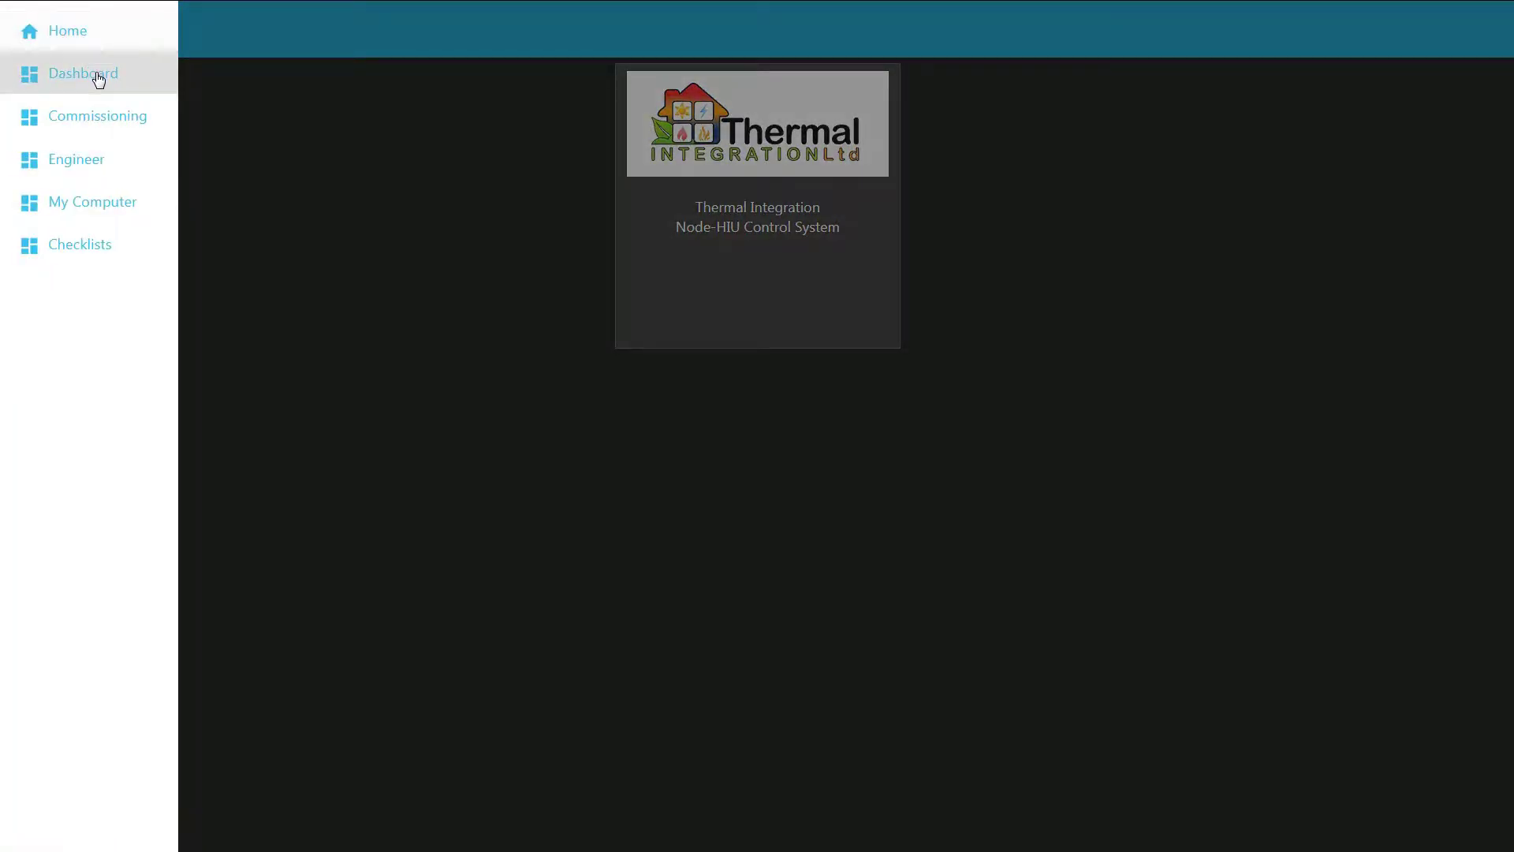
left_click(98, 77)
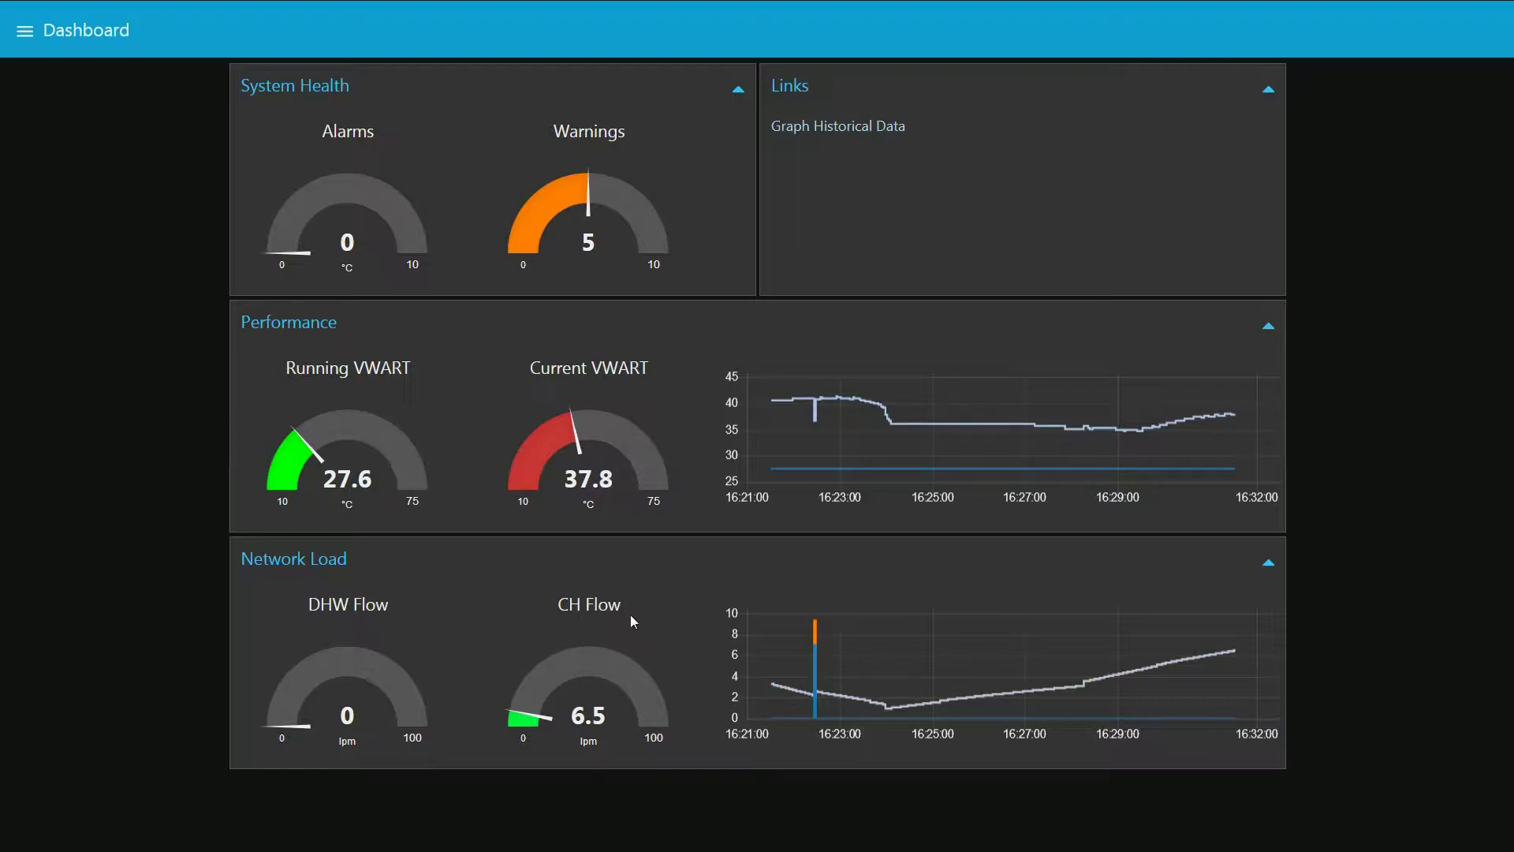
mouse_move(939, 696)
- Open the historical data graphing page and graph vwart_fHDHW together with vwart_fHCH
left_click(842, 134)
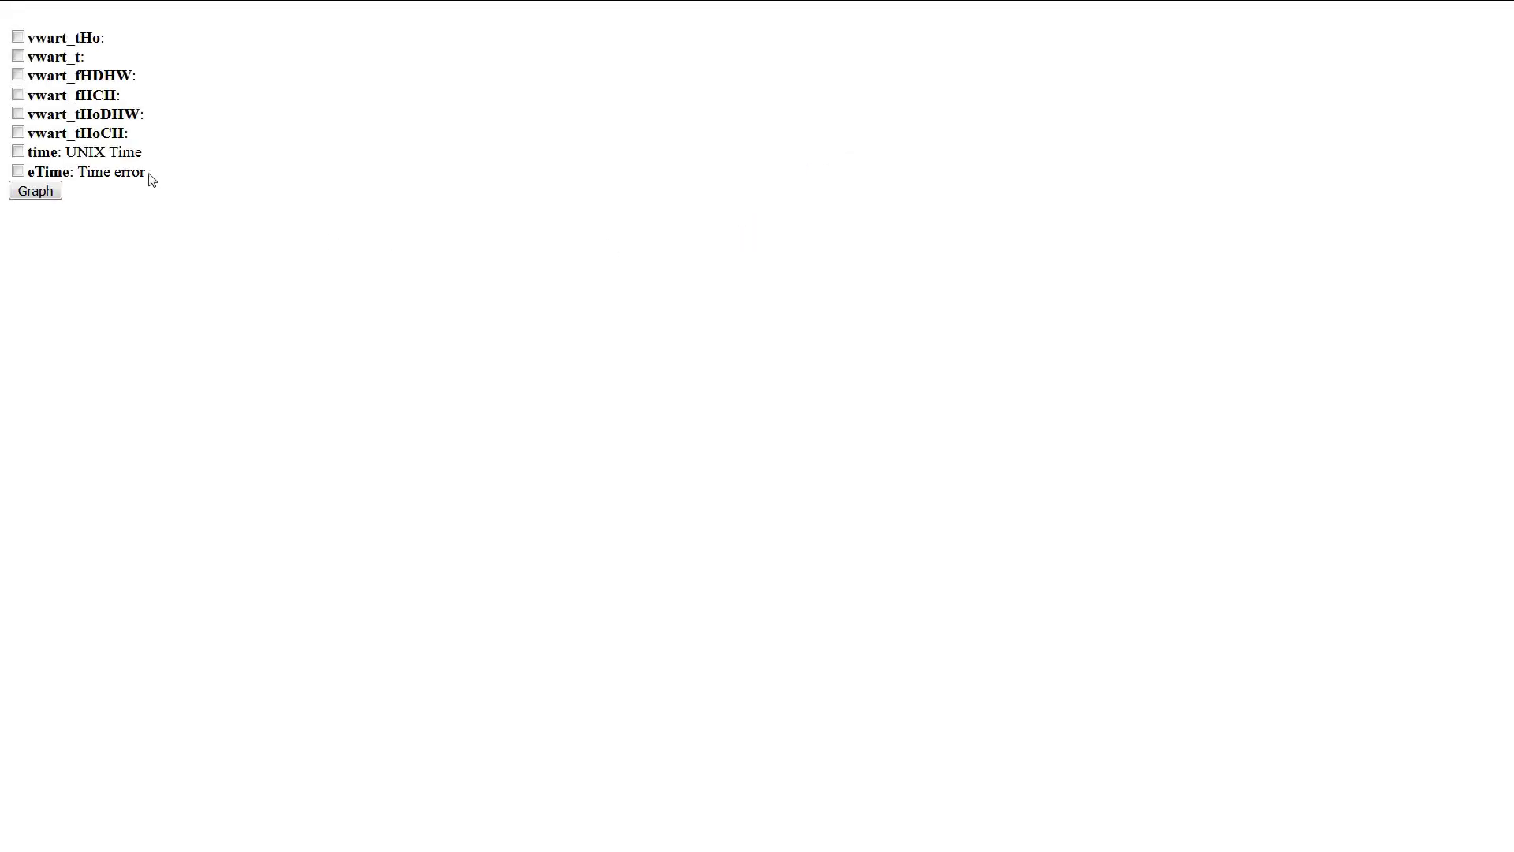
left_click(17, 75)
left_click(17, 95)
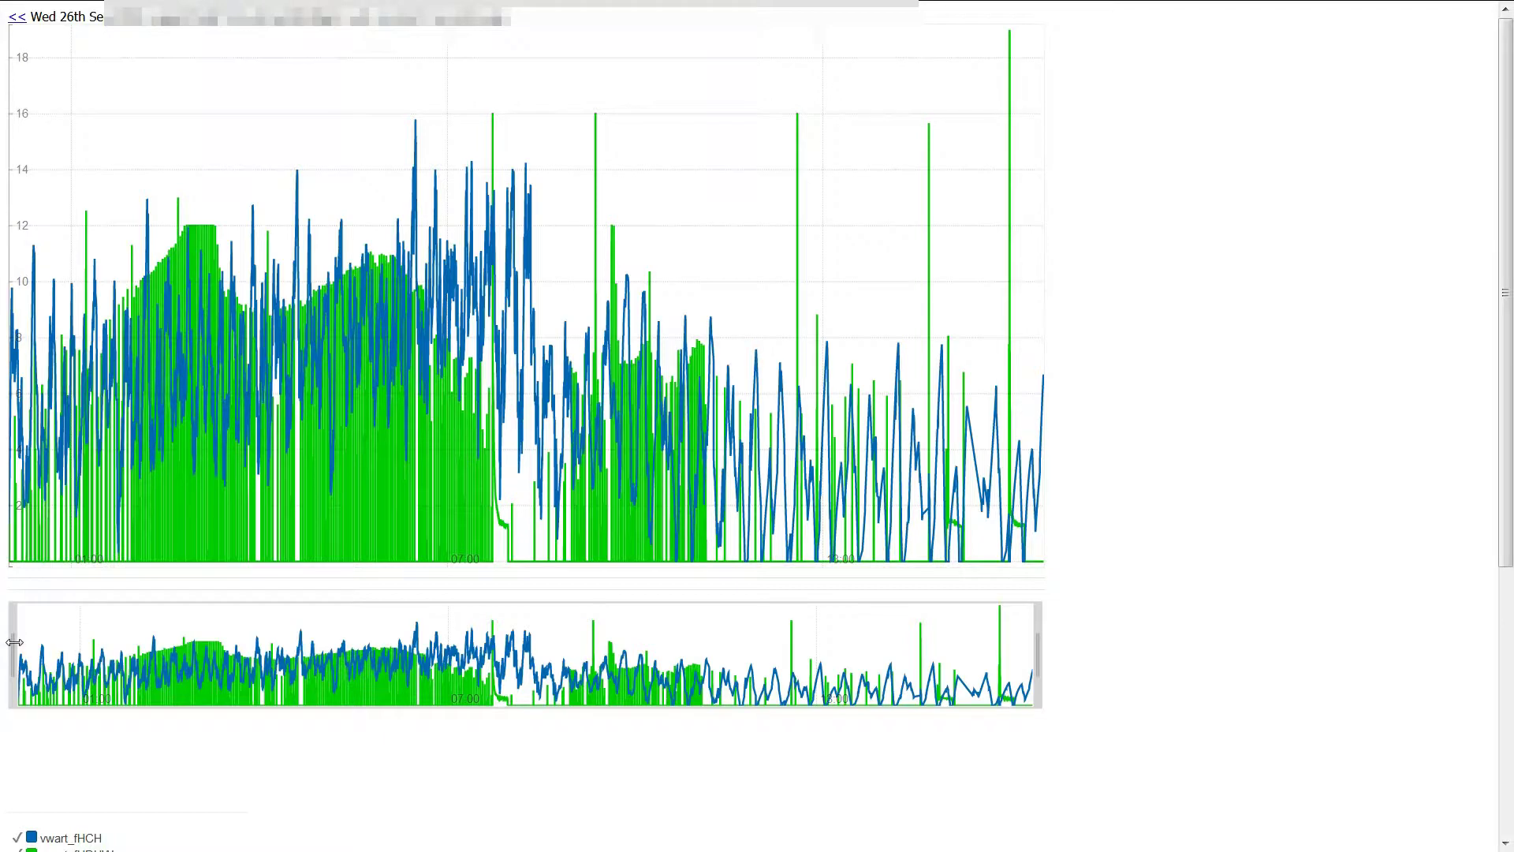
- Narrow the flow history graph to its last few hours and shift the time window back to the early part of the log
left_click_drag(14, 643, 186, 654)
left_click_drag(430, 668, 877, 671)
mouse_move(723, 442)
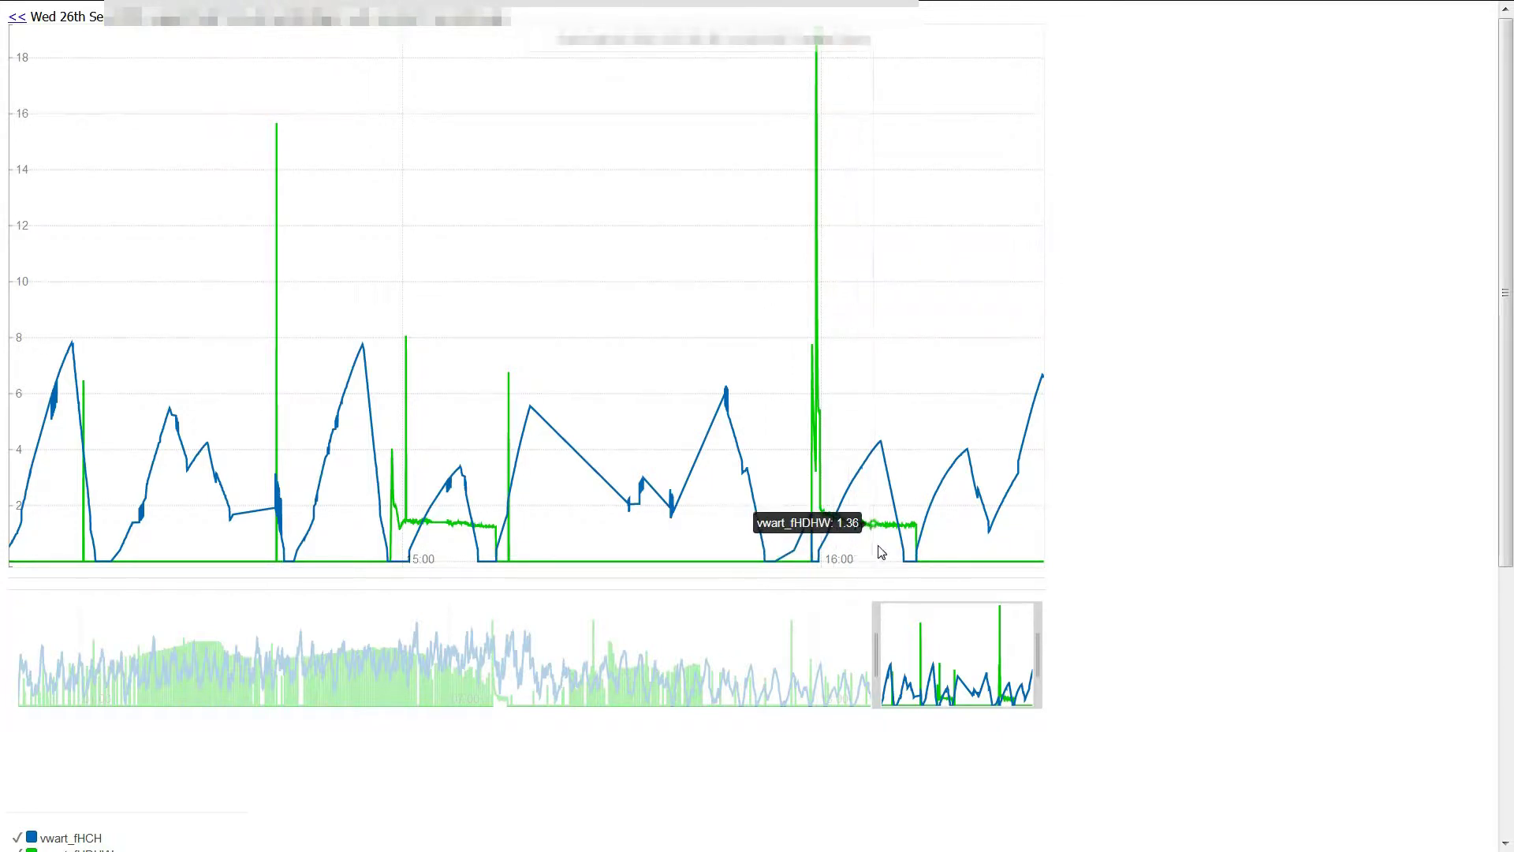
left_click_drag(935, 637, 165, 683)
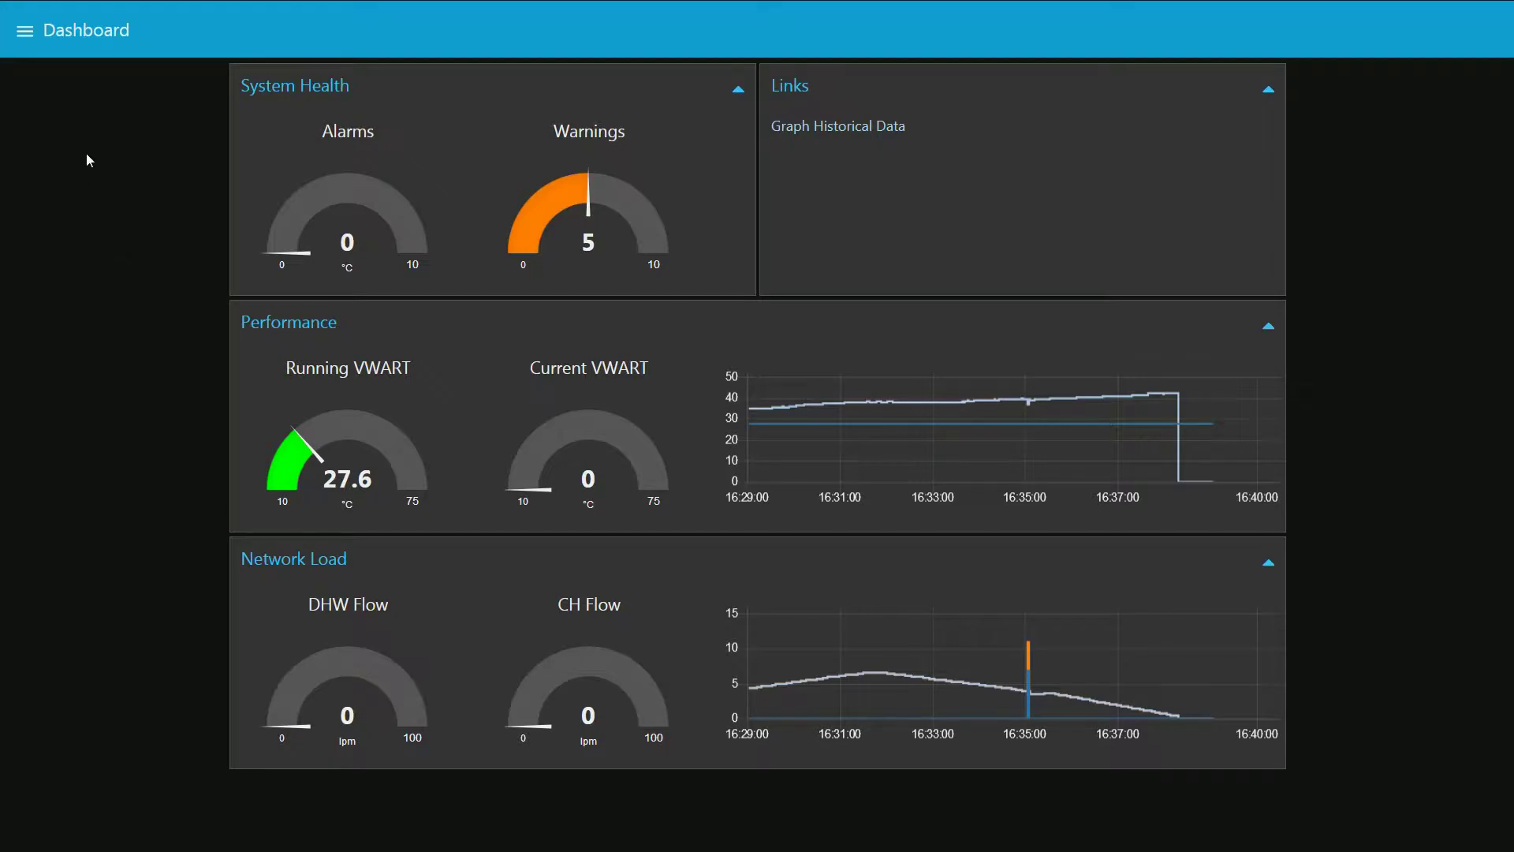
- Open the Commissioning page and look through the readings of all HIUs from the first row to the last
left_click(26, 33)
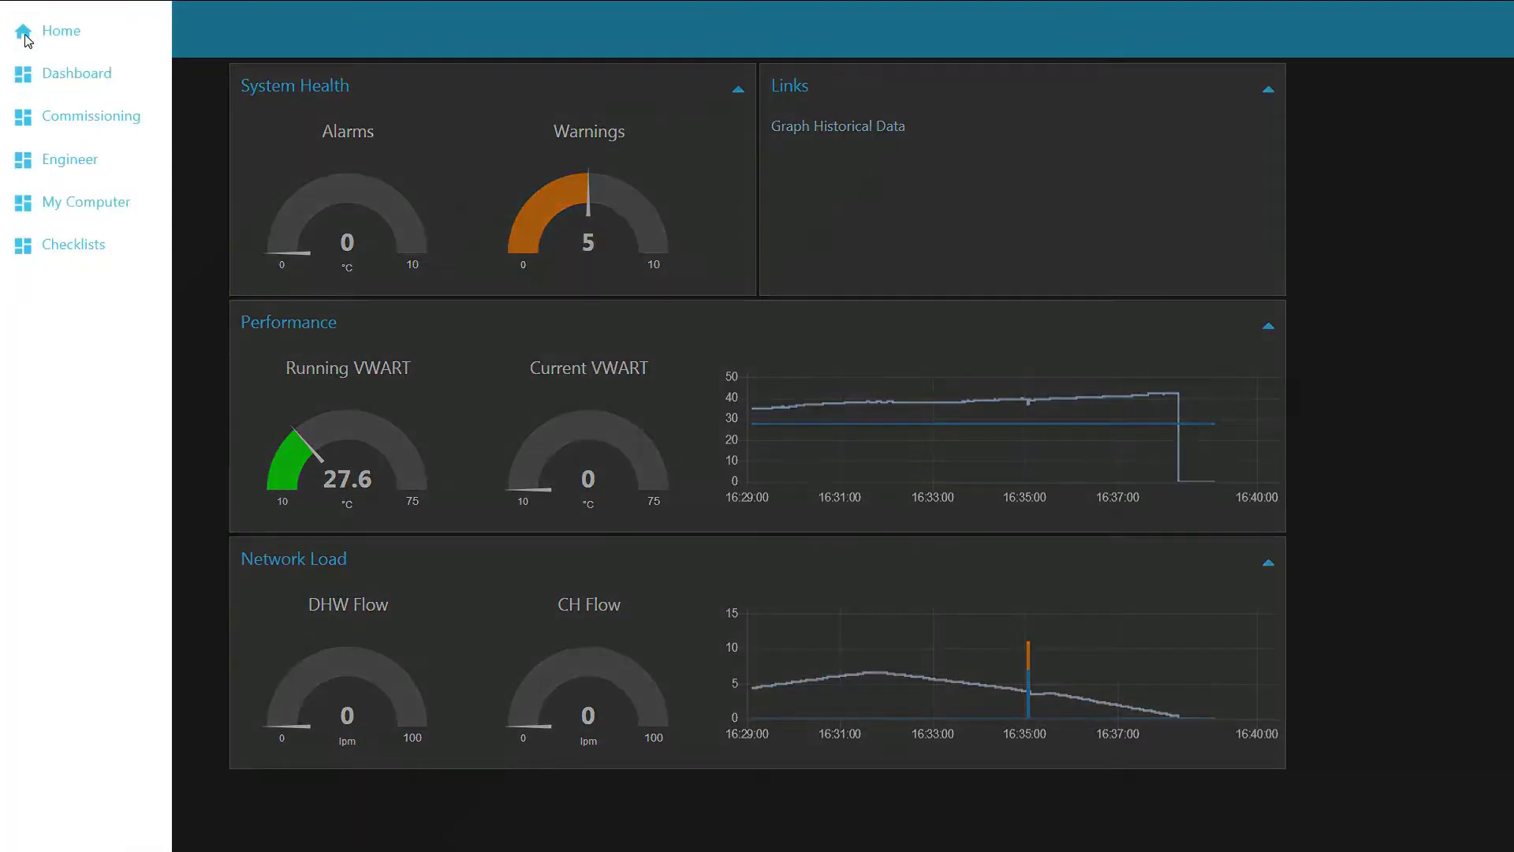
left_click(75, 120)
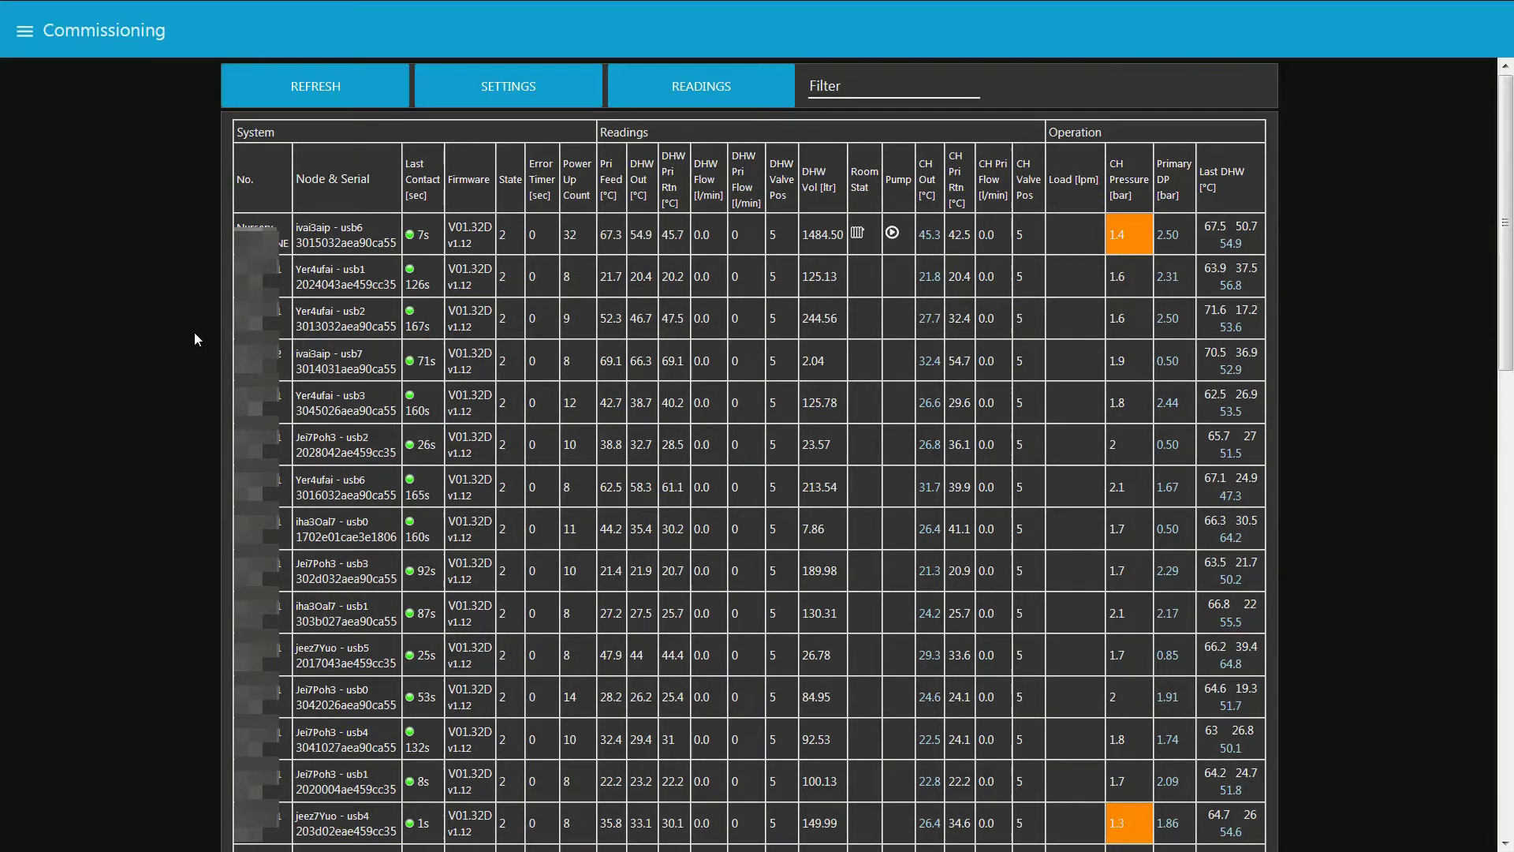
scroll(192, 348, "down", 4)
scroll(192, 347, "down", 1)
scroll(192, 331, "down", 1)
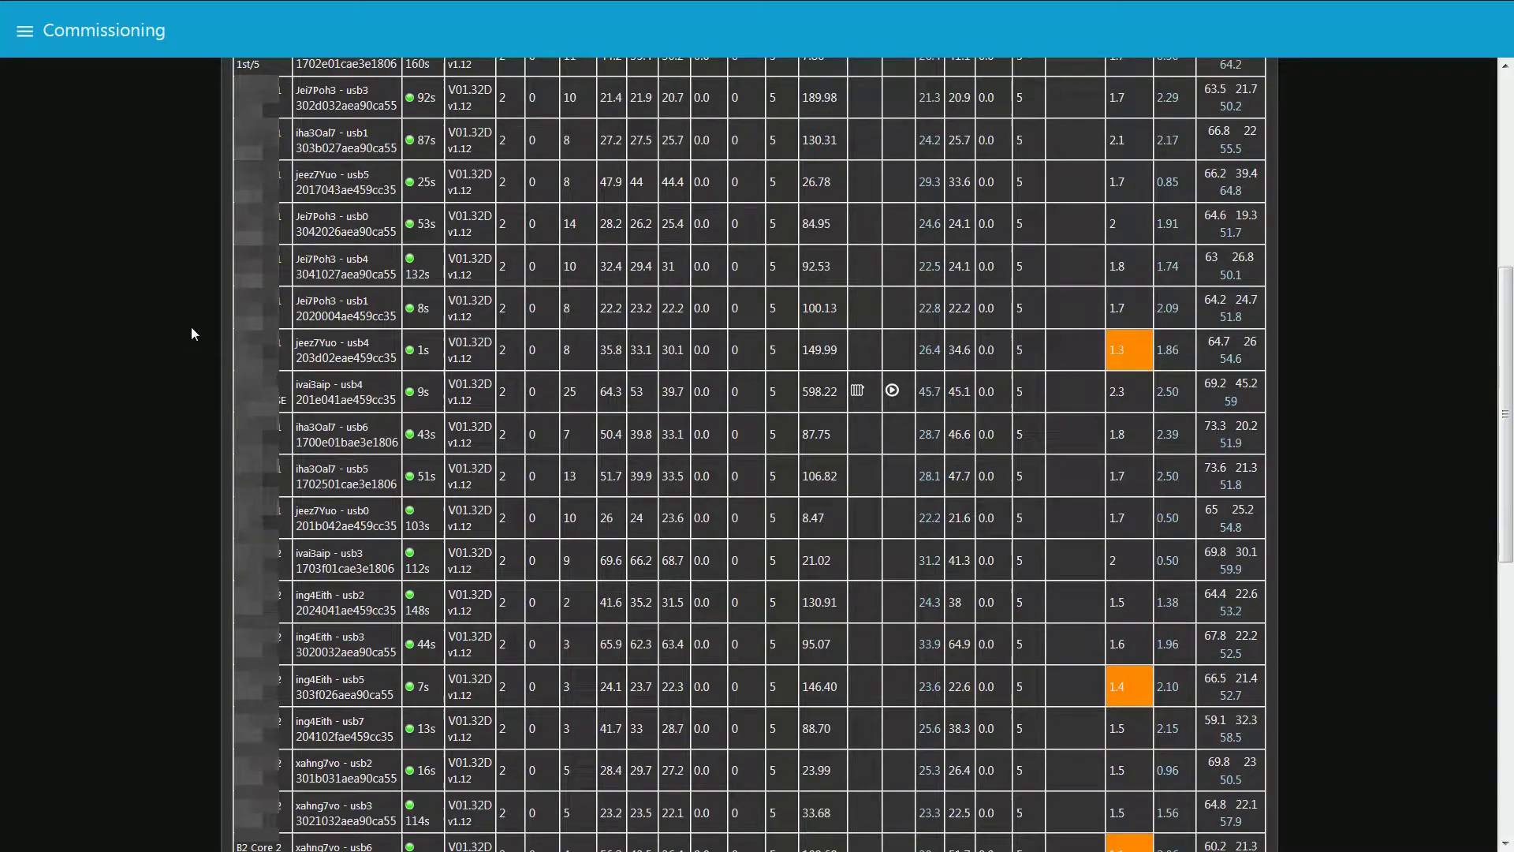
scroll(190, 331, "down", 6)
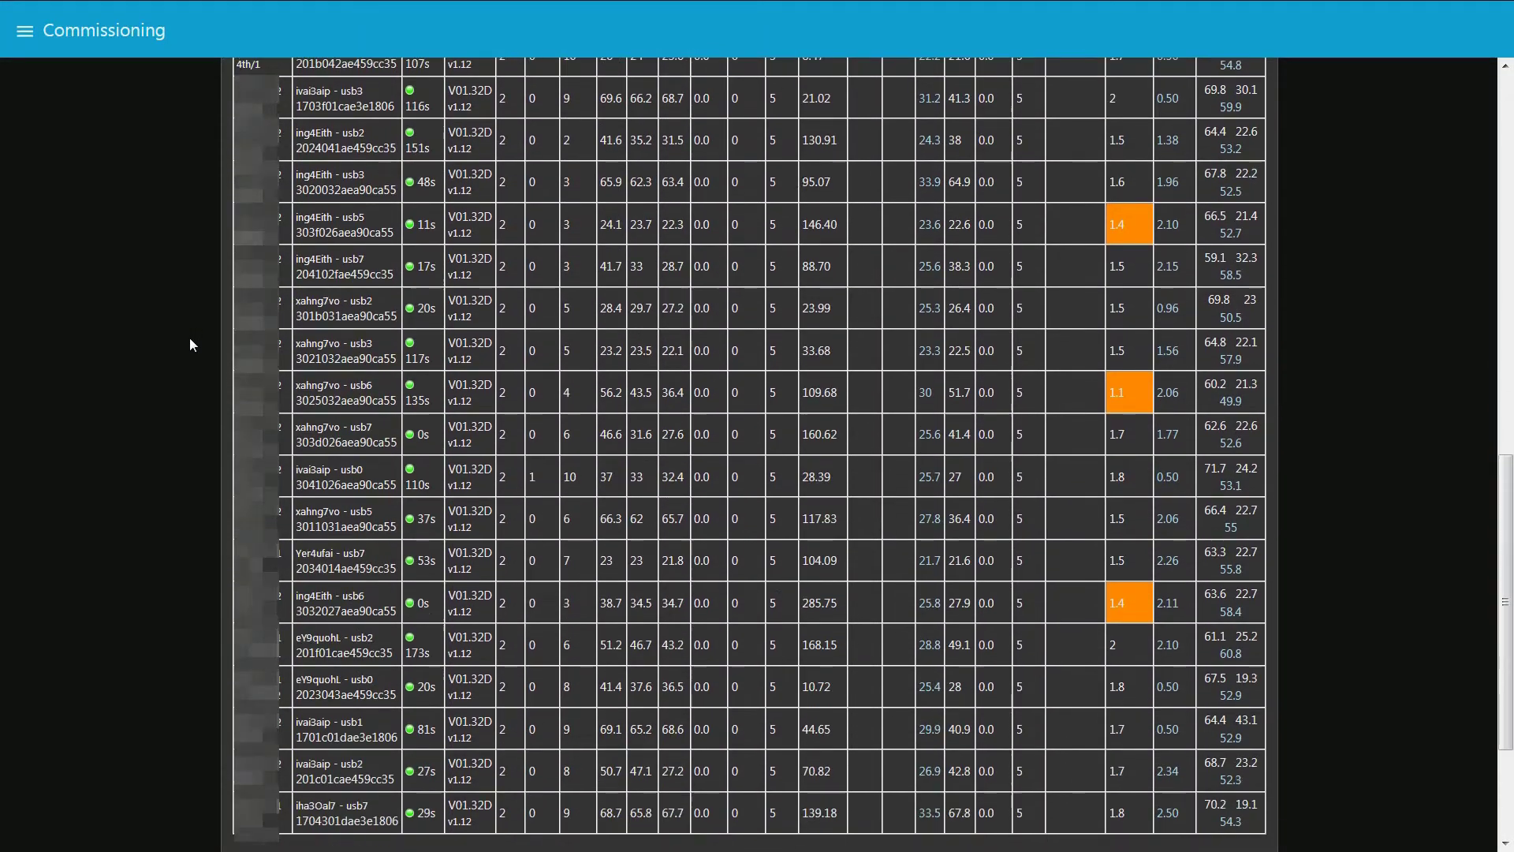
scroll(190, 346, "up", 5)
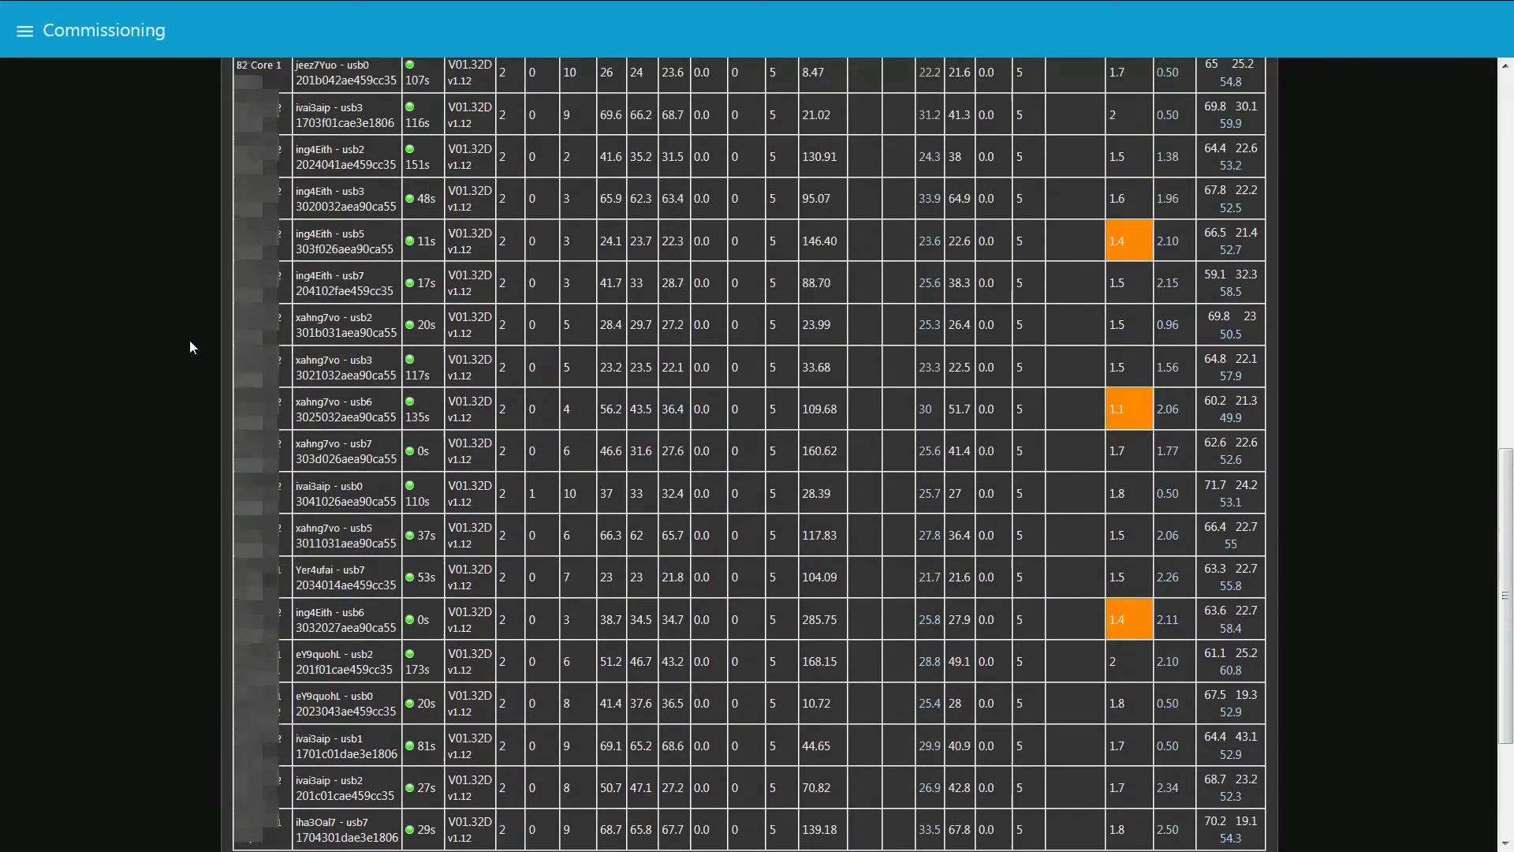
scroll(189, 339, "up", 7)
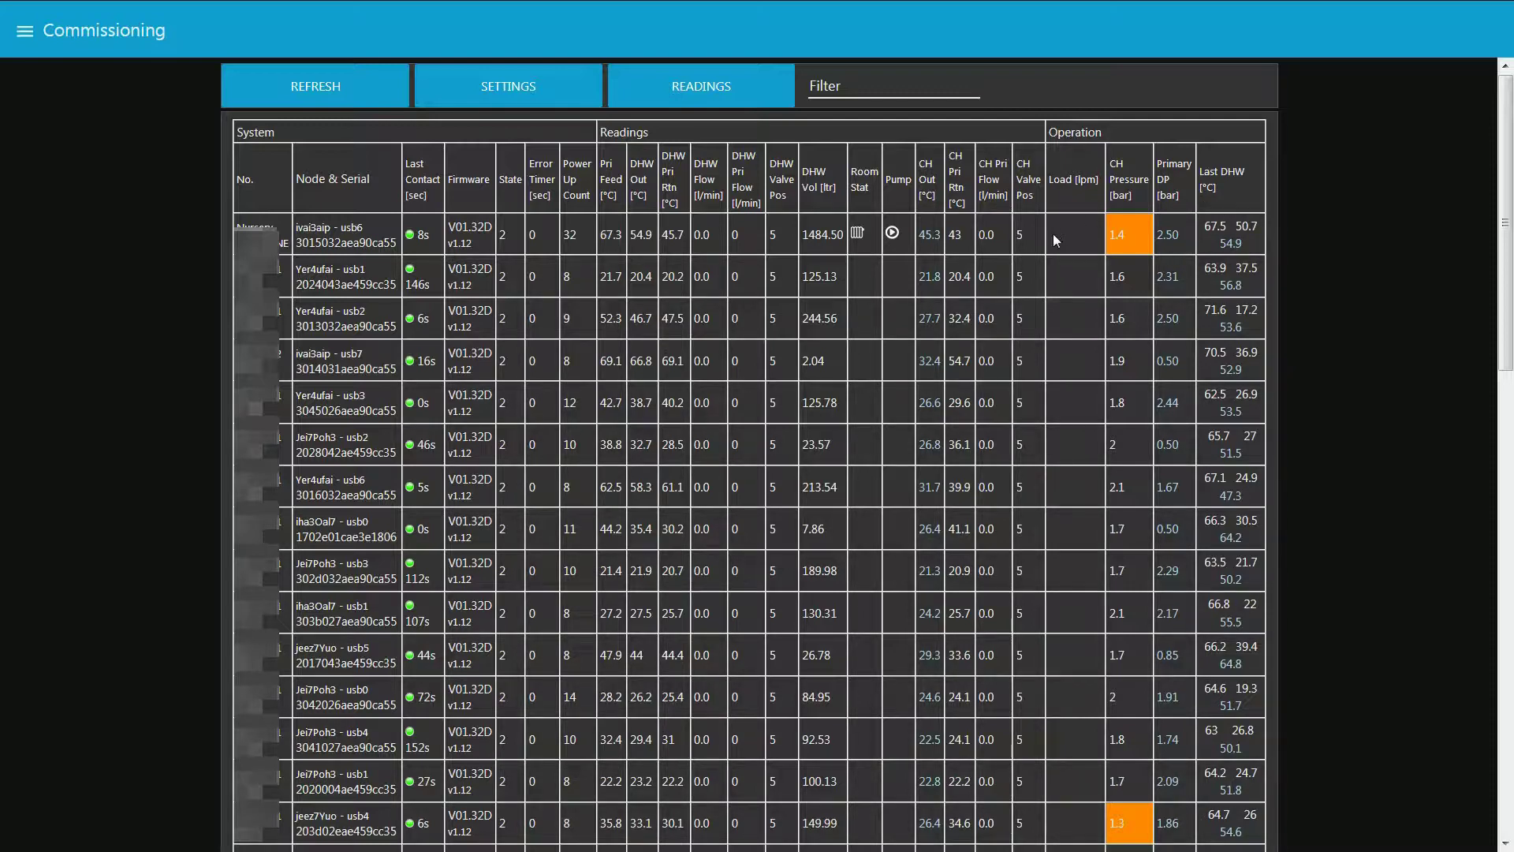
- Examine the HIU settings in the commissioning table and return the table to the readings
left_click(509, 89)
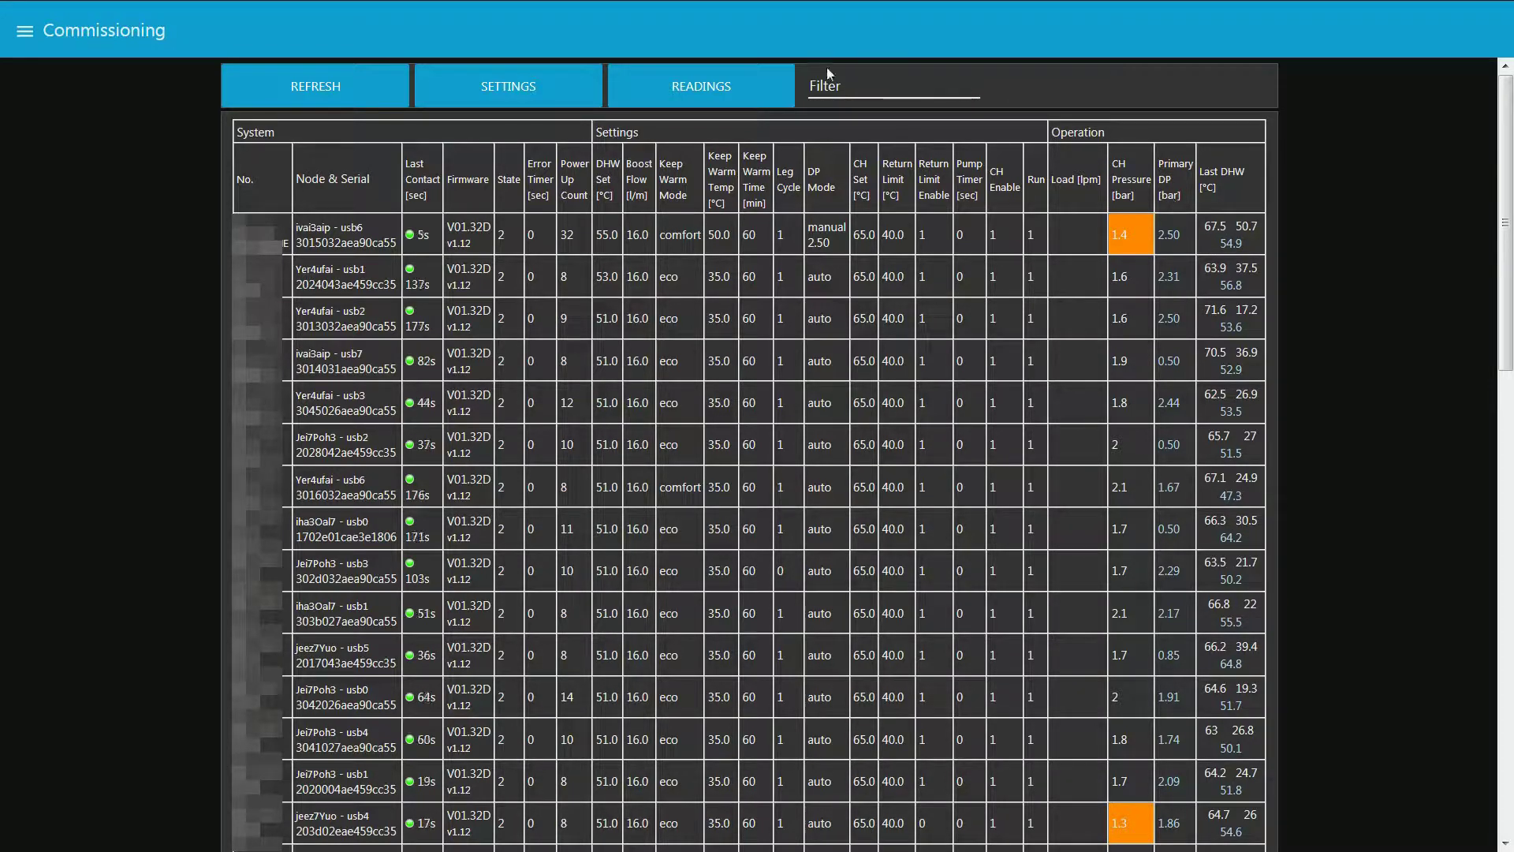
left_click(707, 94)
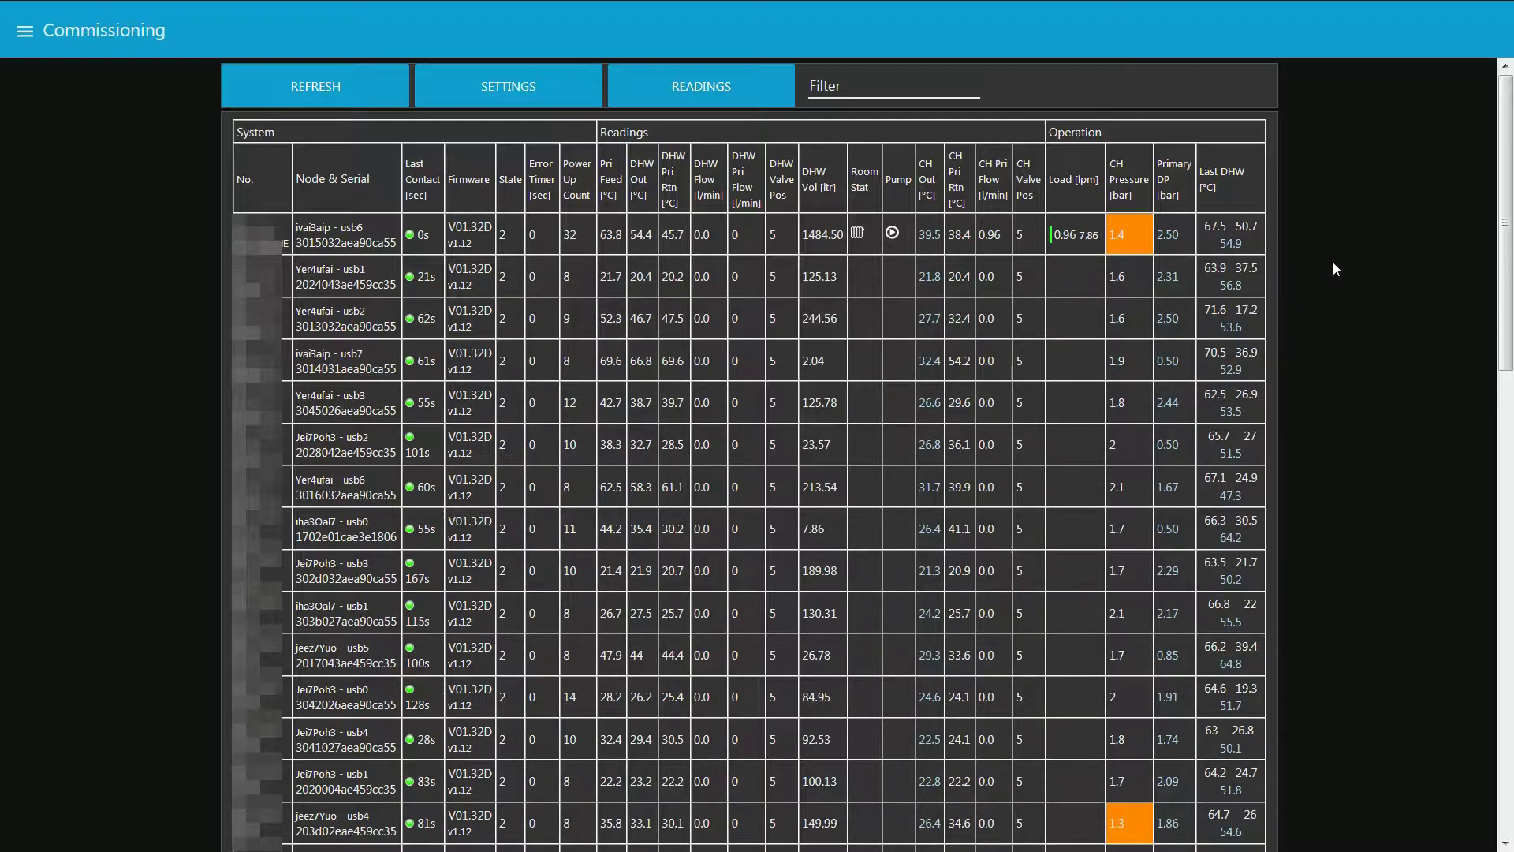
- Review the CH pressure, flow and load readings of all HIUs in the commissioning table
scroll(1333, 263, "down", 6)
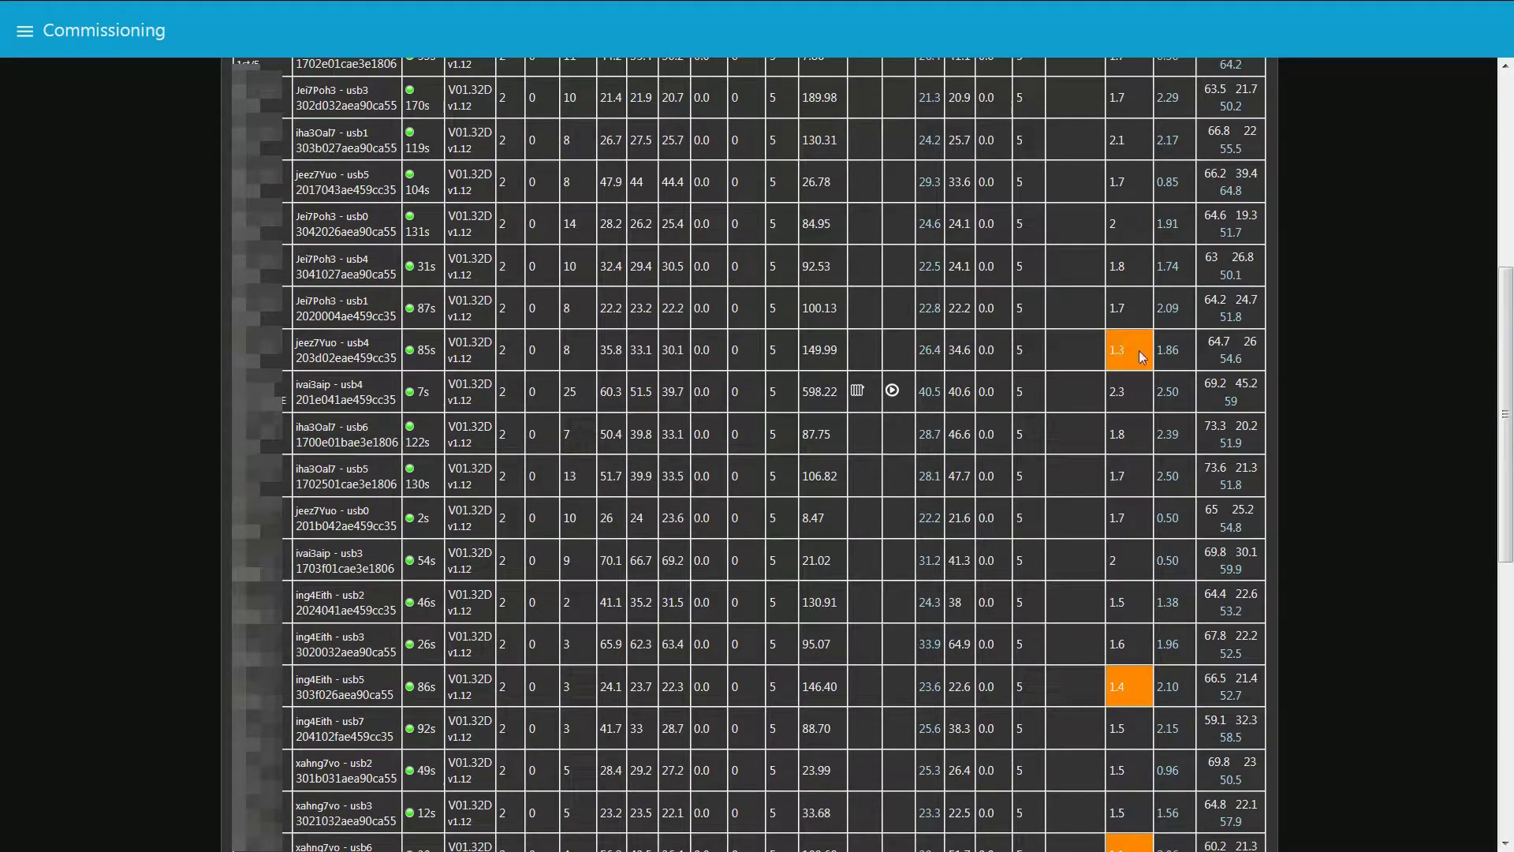
scroll(1313, 319, "down", 5)
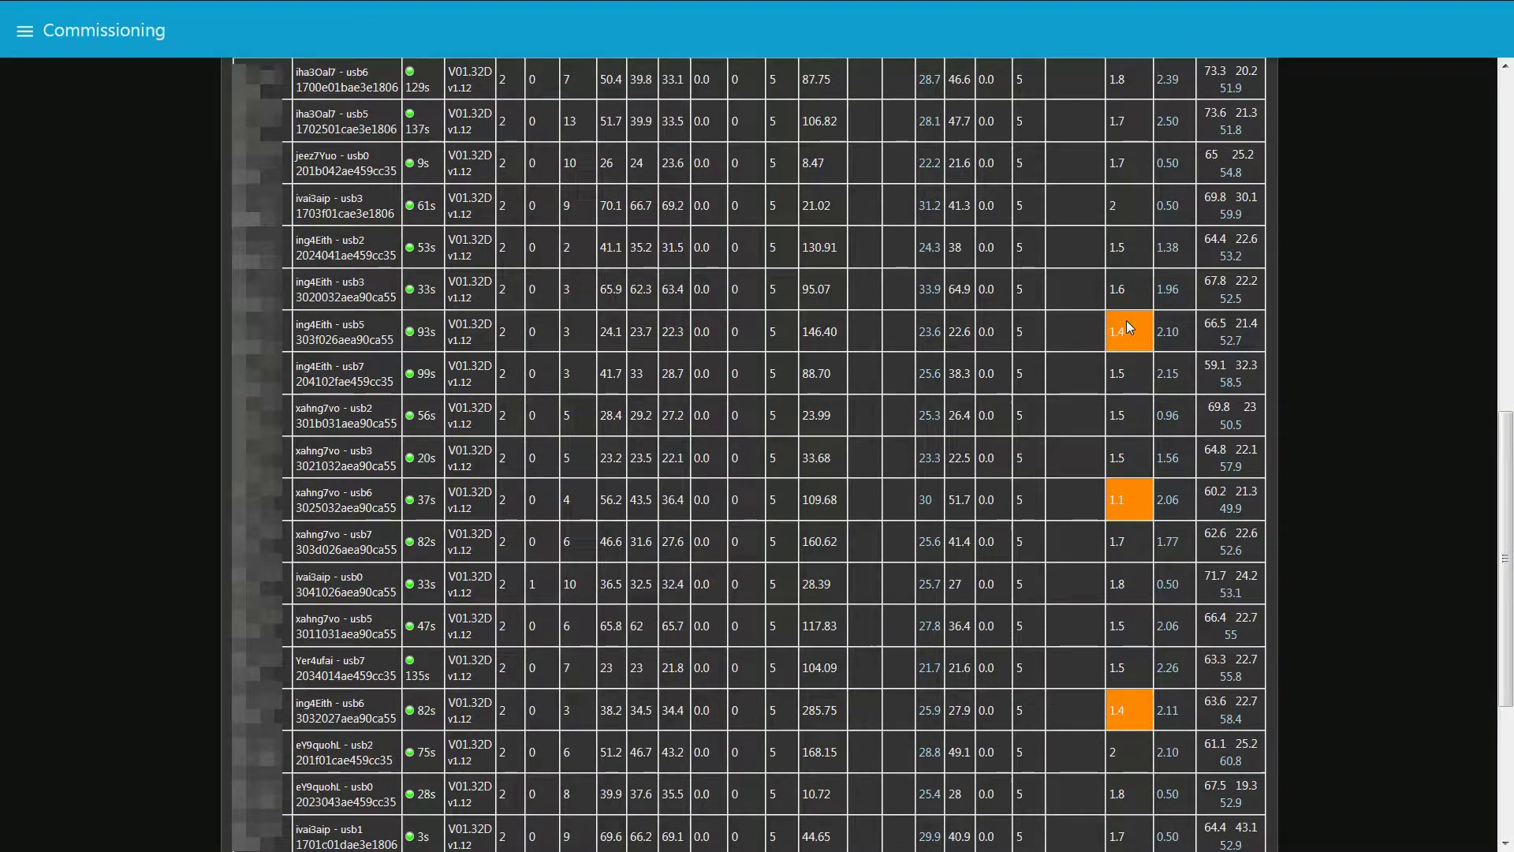
scroll(1127, 328, "up", 10)
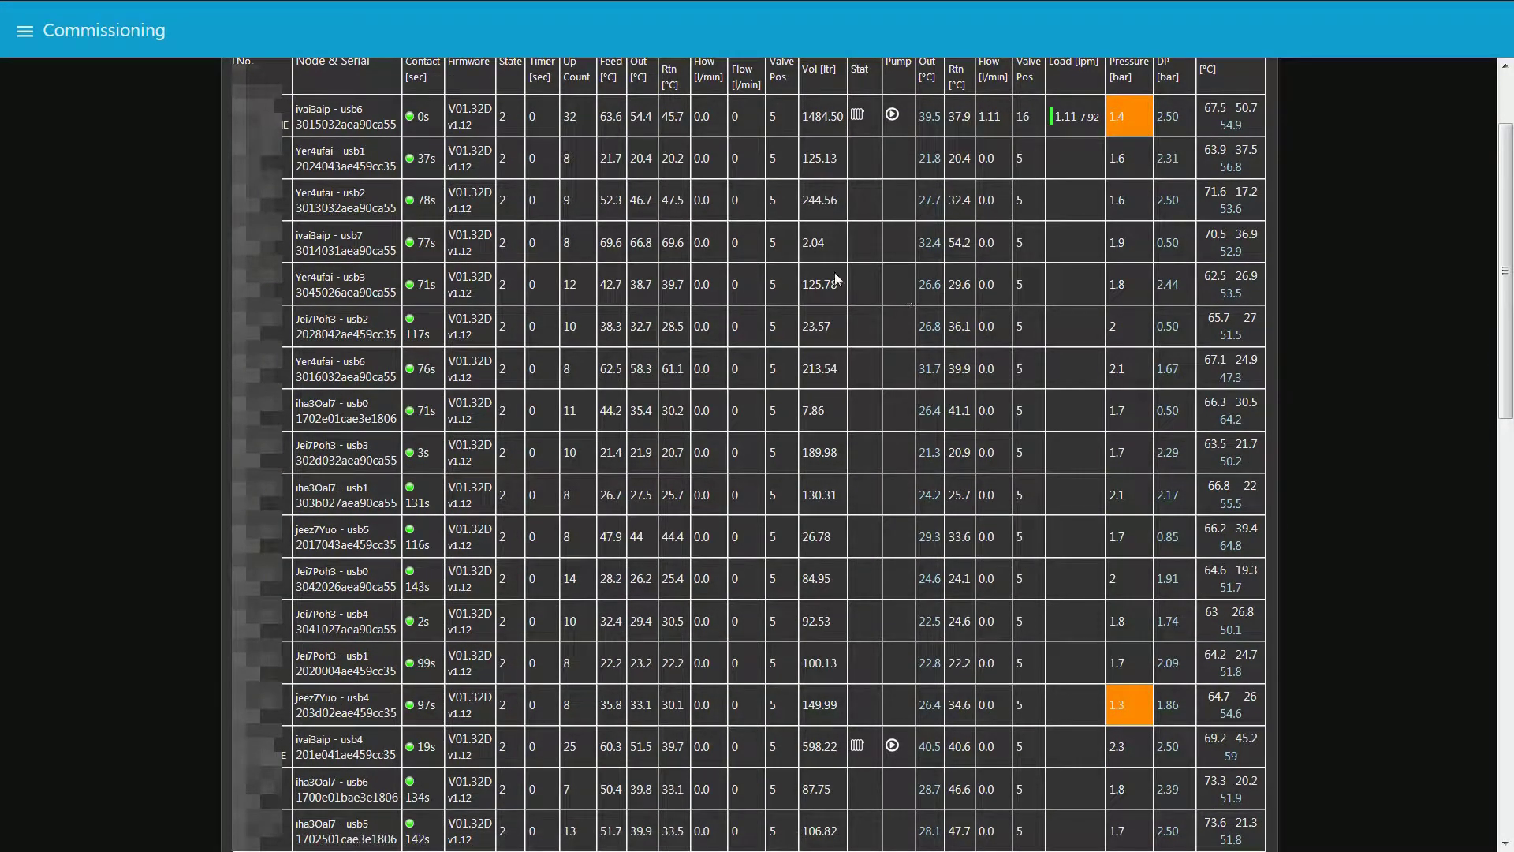
scroll(865, 403, "down", 4)
scroll(863, 426, "down", 2)
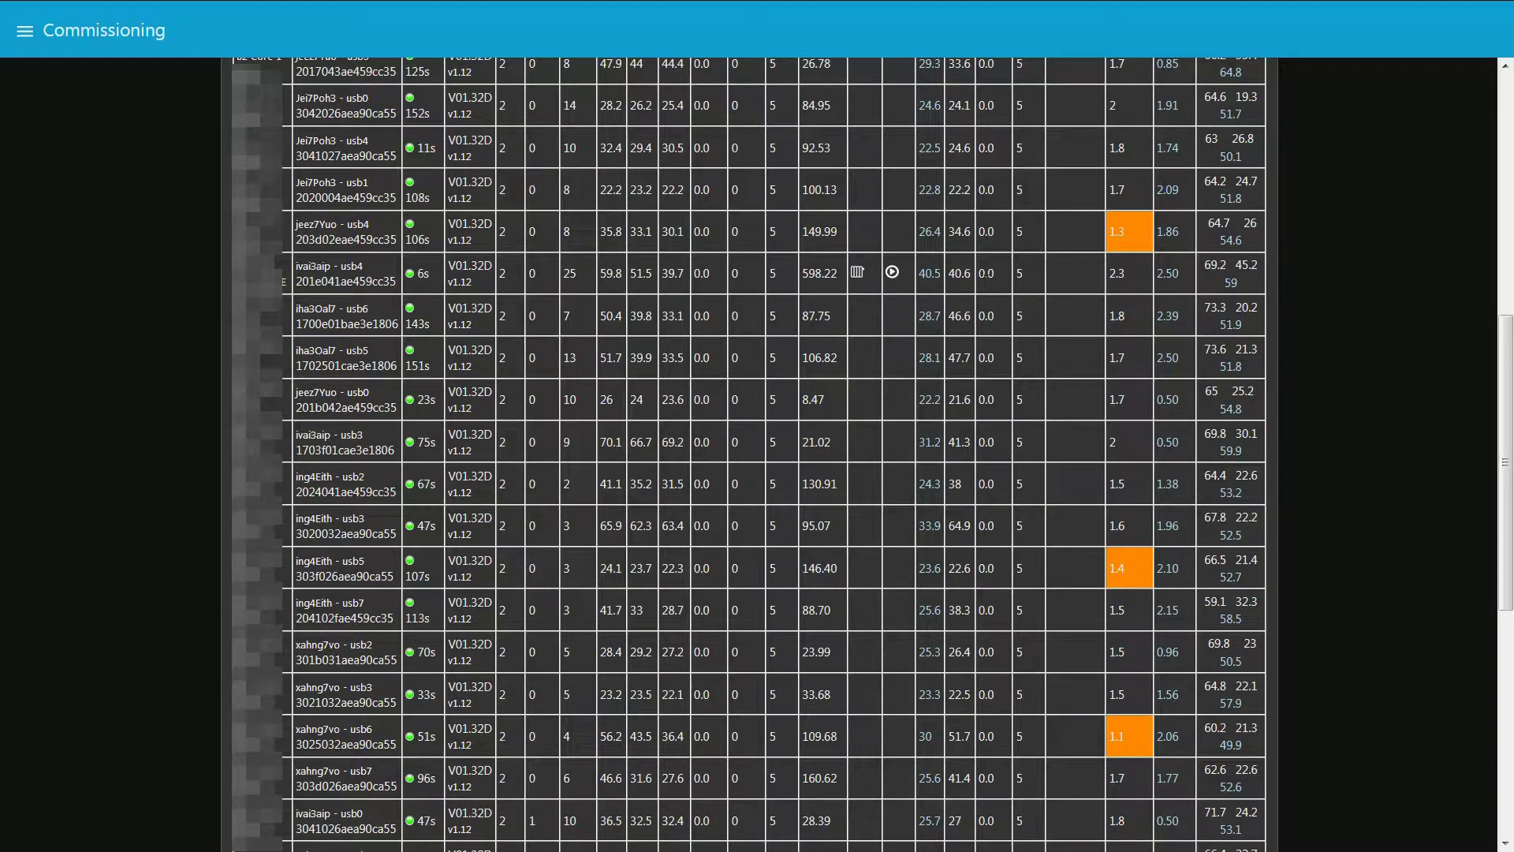
scroll(987, 279, "up", 5)
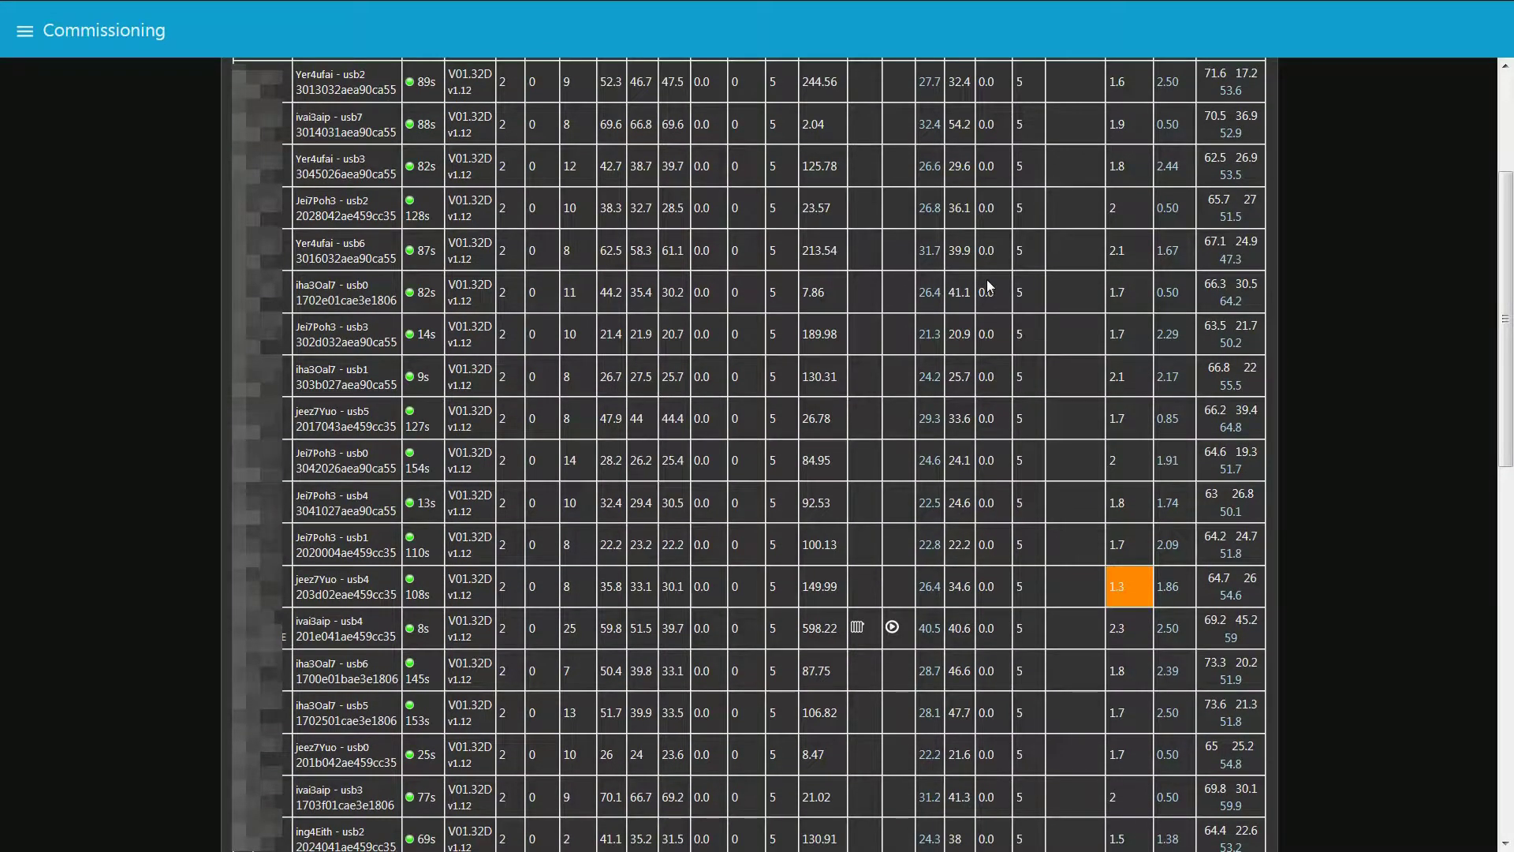
scroll(987, 280, "up", 3)
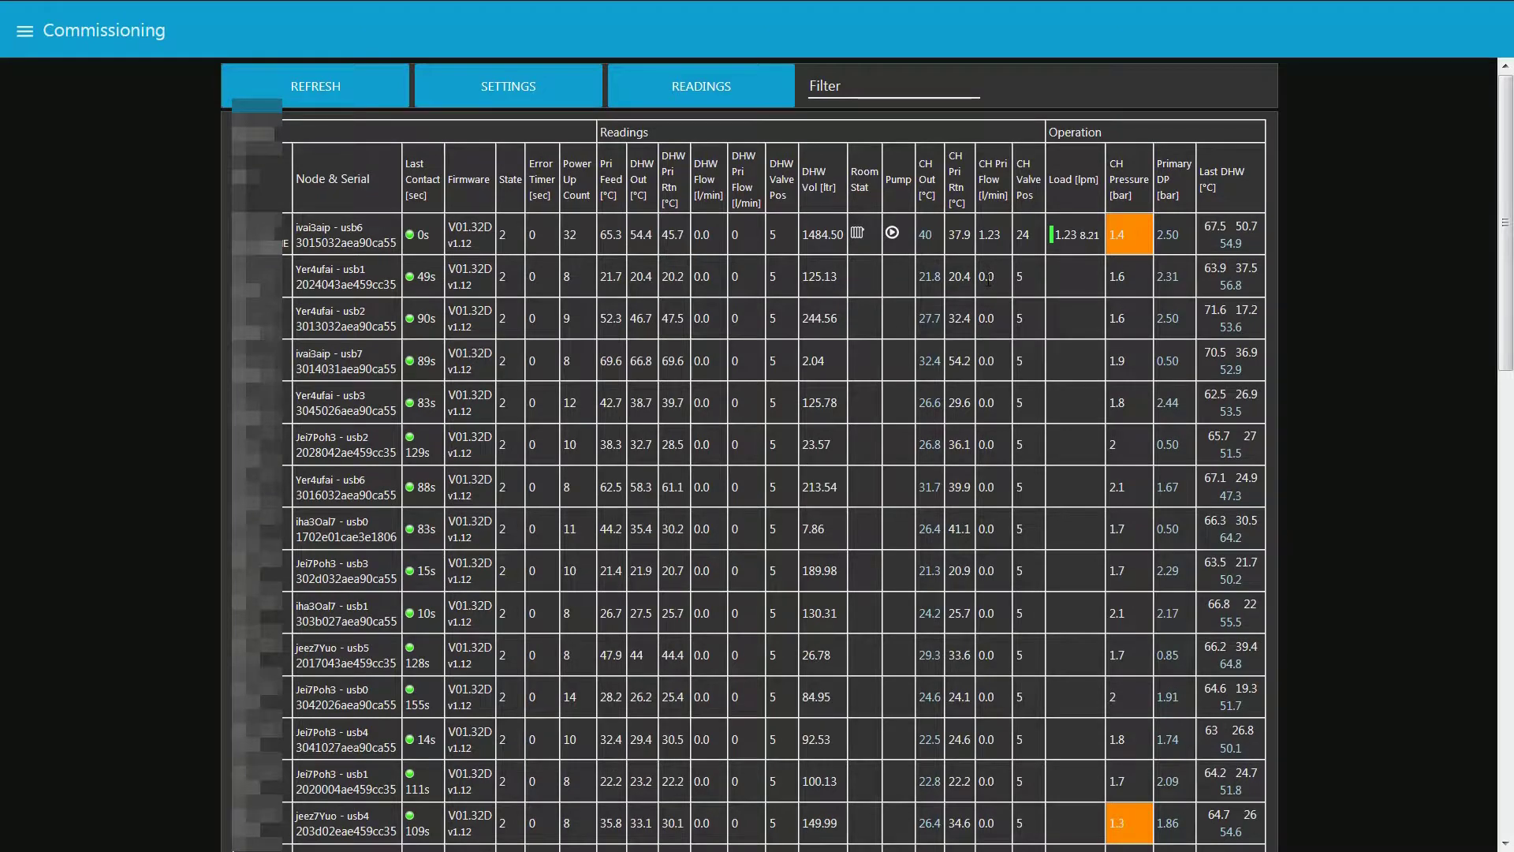
scroll(987, 279, "down", 5)
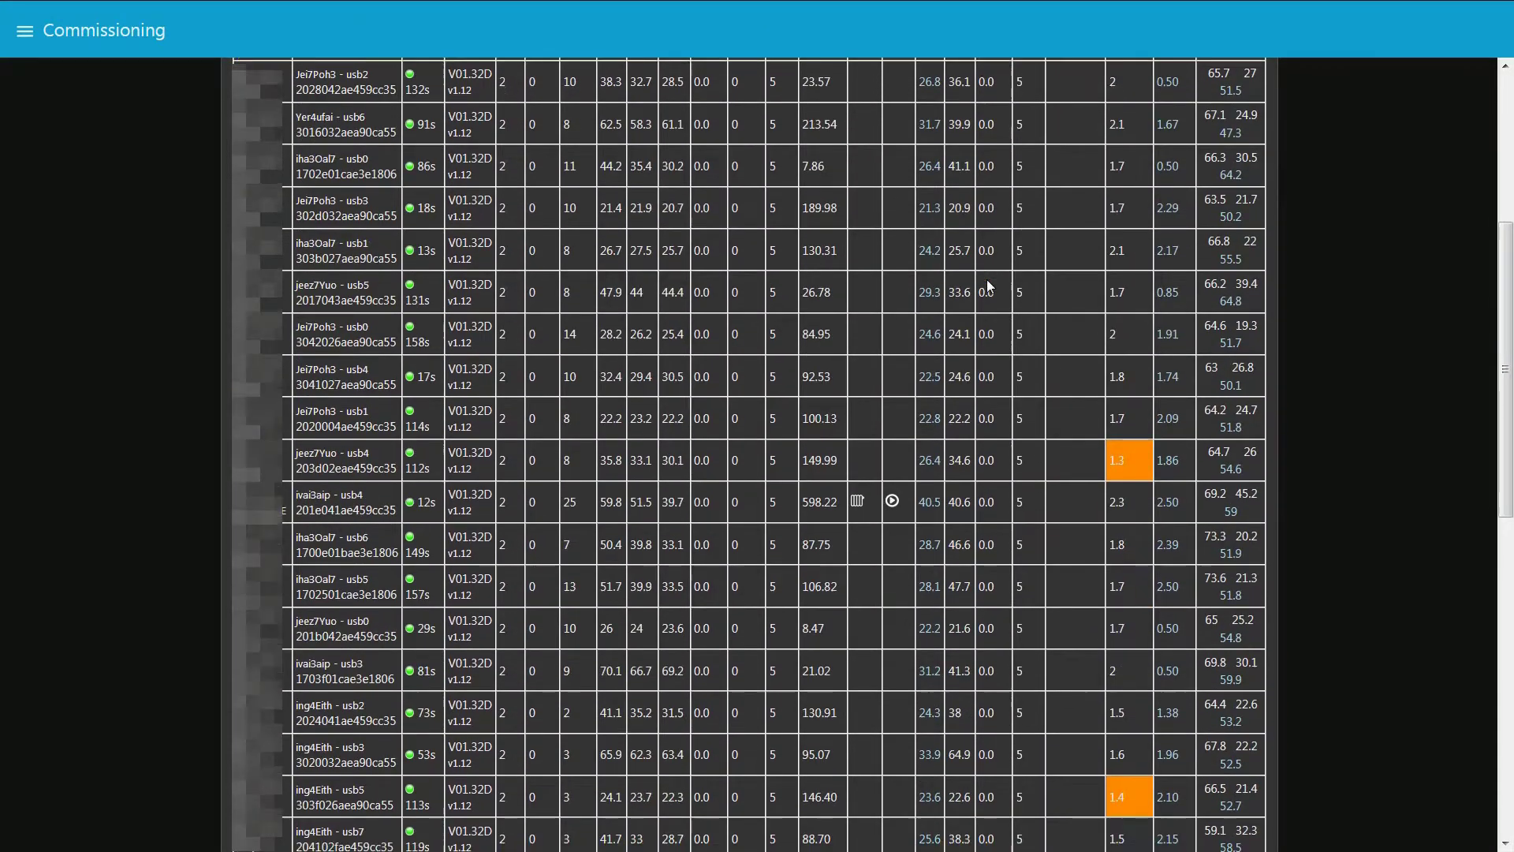
scroll(989, 285, "down", 6)
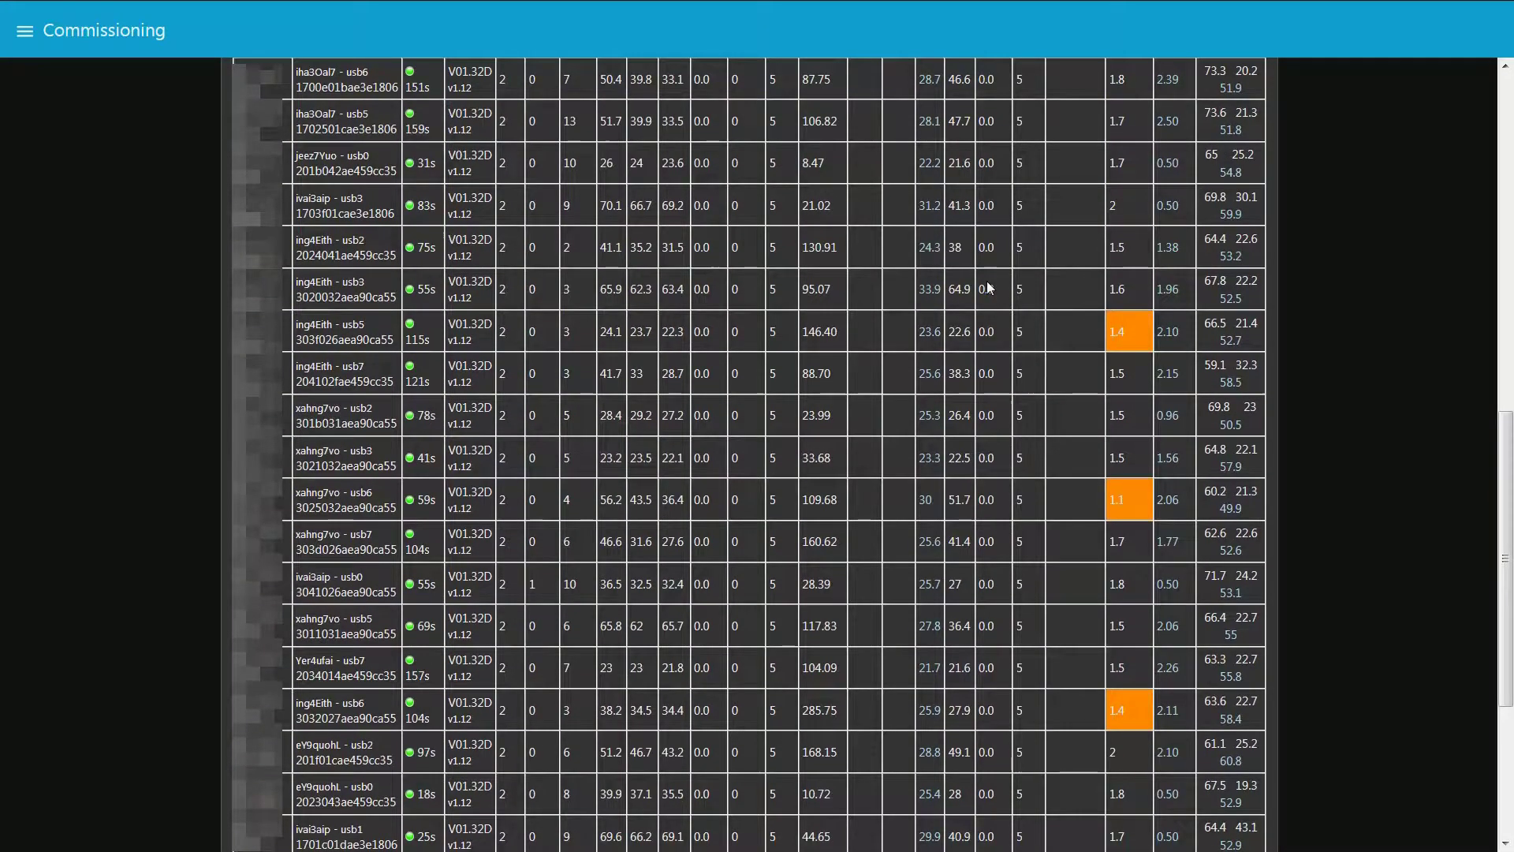
left_click_drag(1505, 454, 1482, 119)
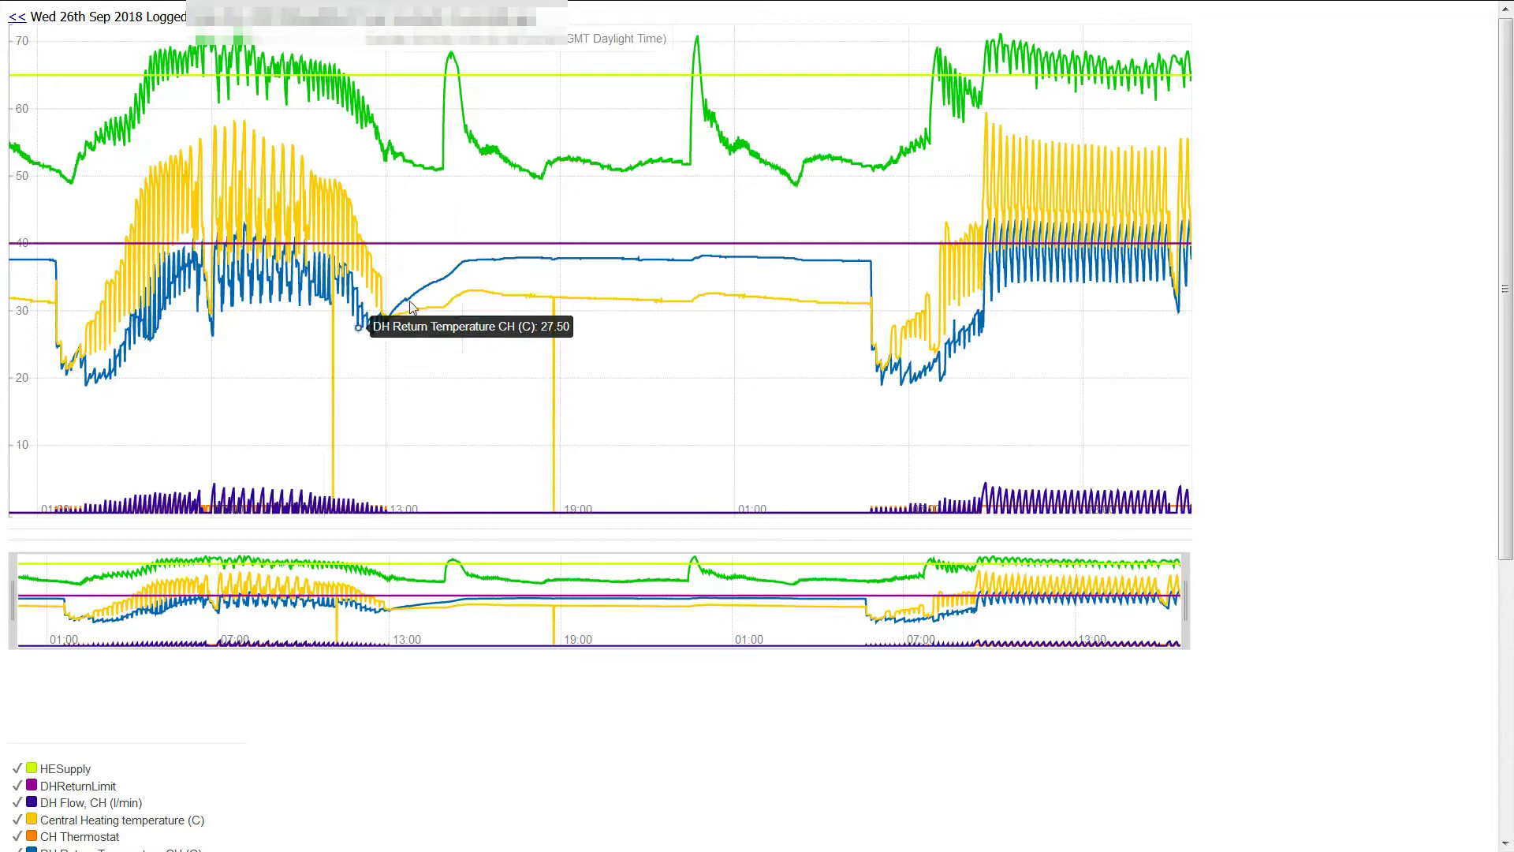
- Narrow the HIU's detailed temperature graph to the second morning and shift the time window to the latest hours
left_click_drag(15, 613, 789, 636)
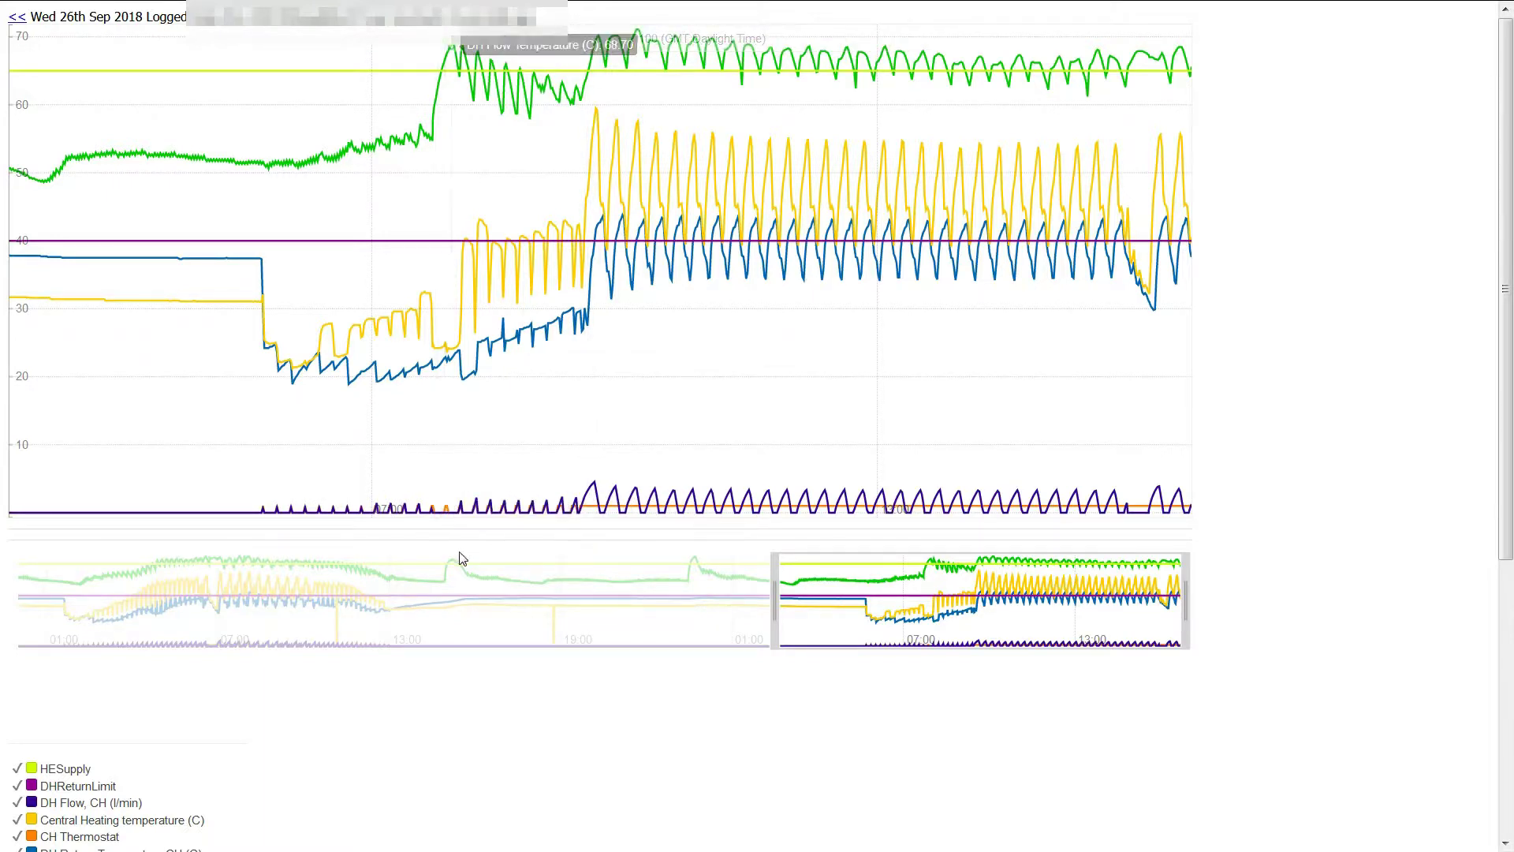
left_click_drag(1185, 611, 986, 620)
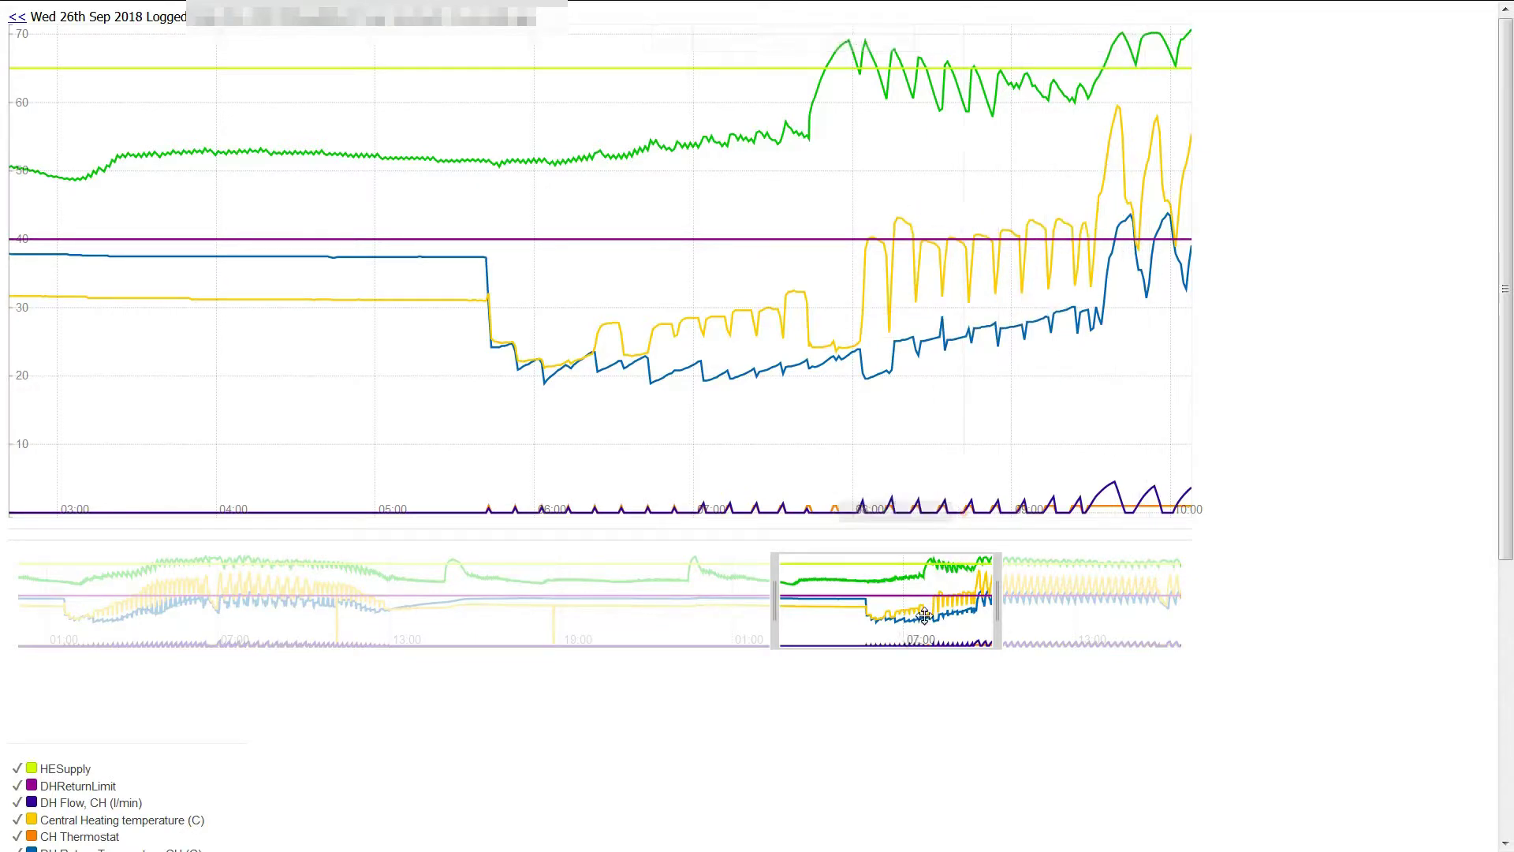
left_click_drag(918, 620, 1114, 632)
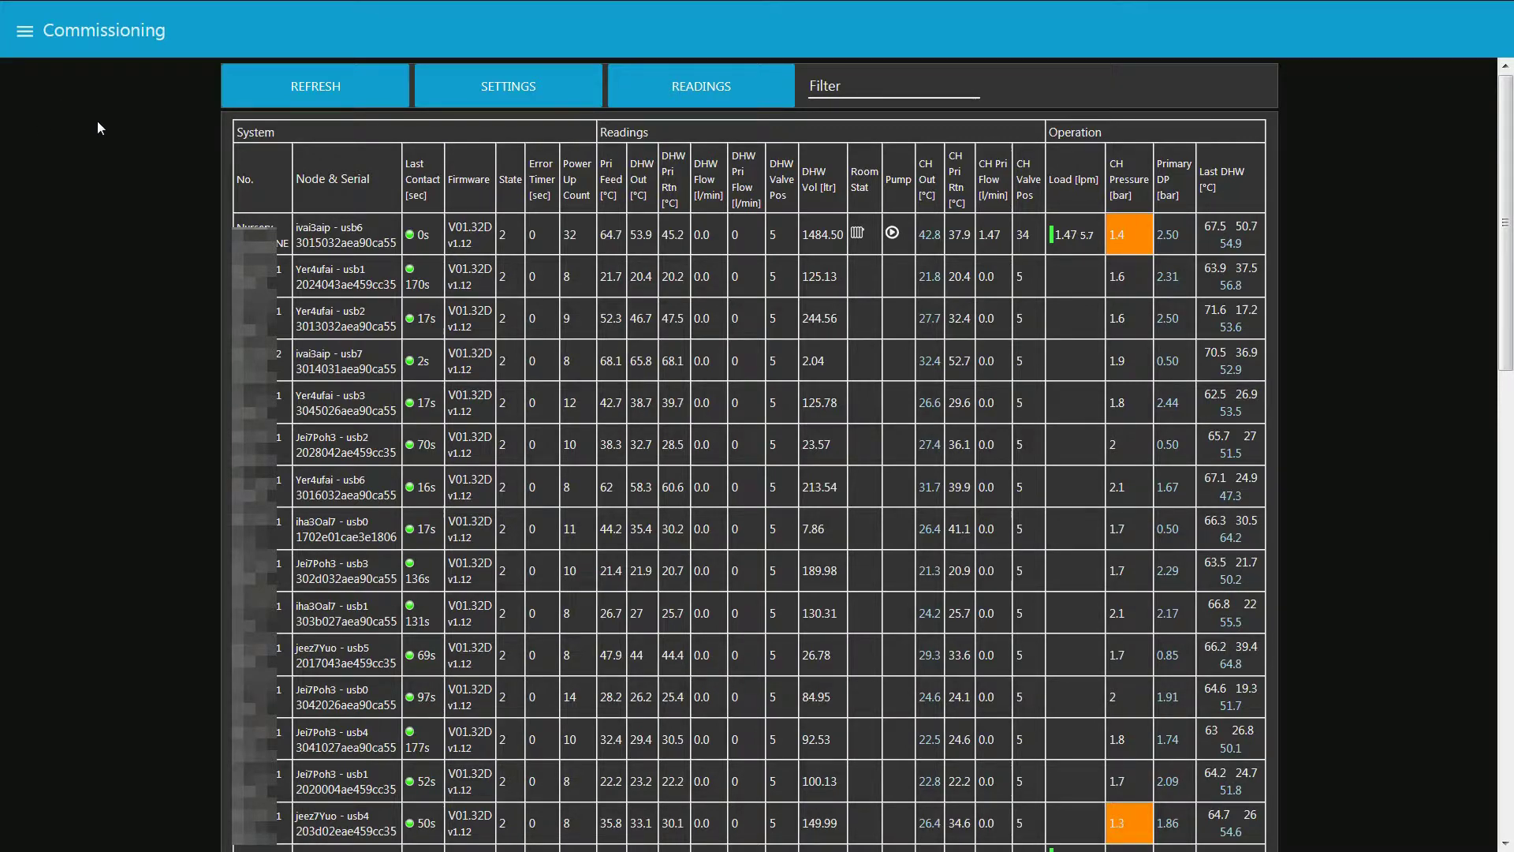
- Show the HIU settings in the commissioning table and open the Engineer page
left_click(524, 98)
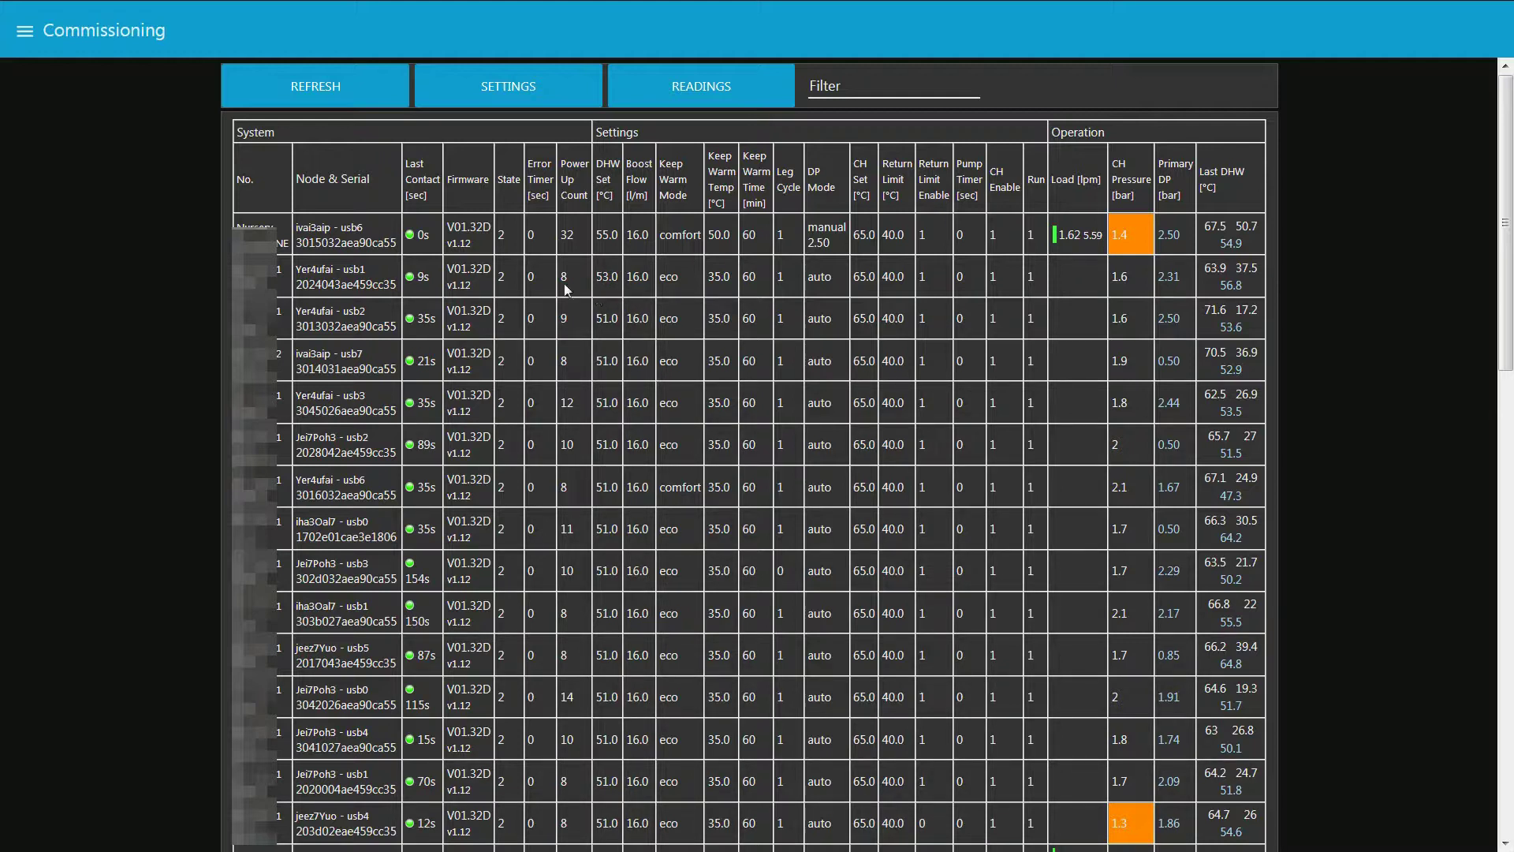
left_click(26, 36)
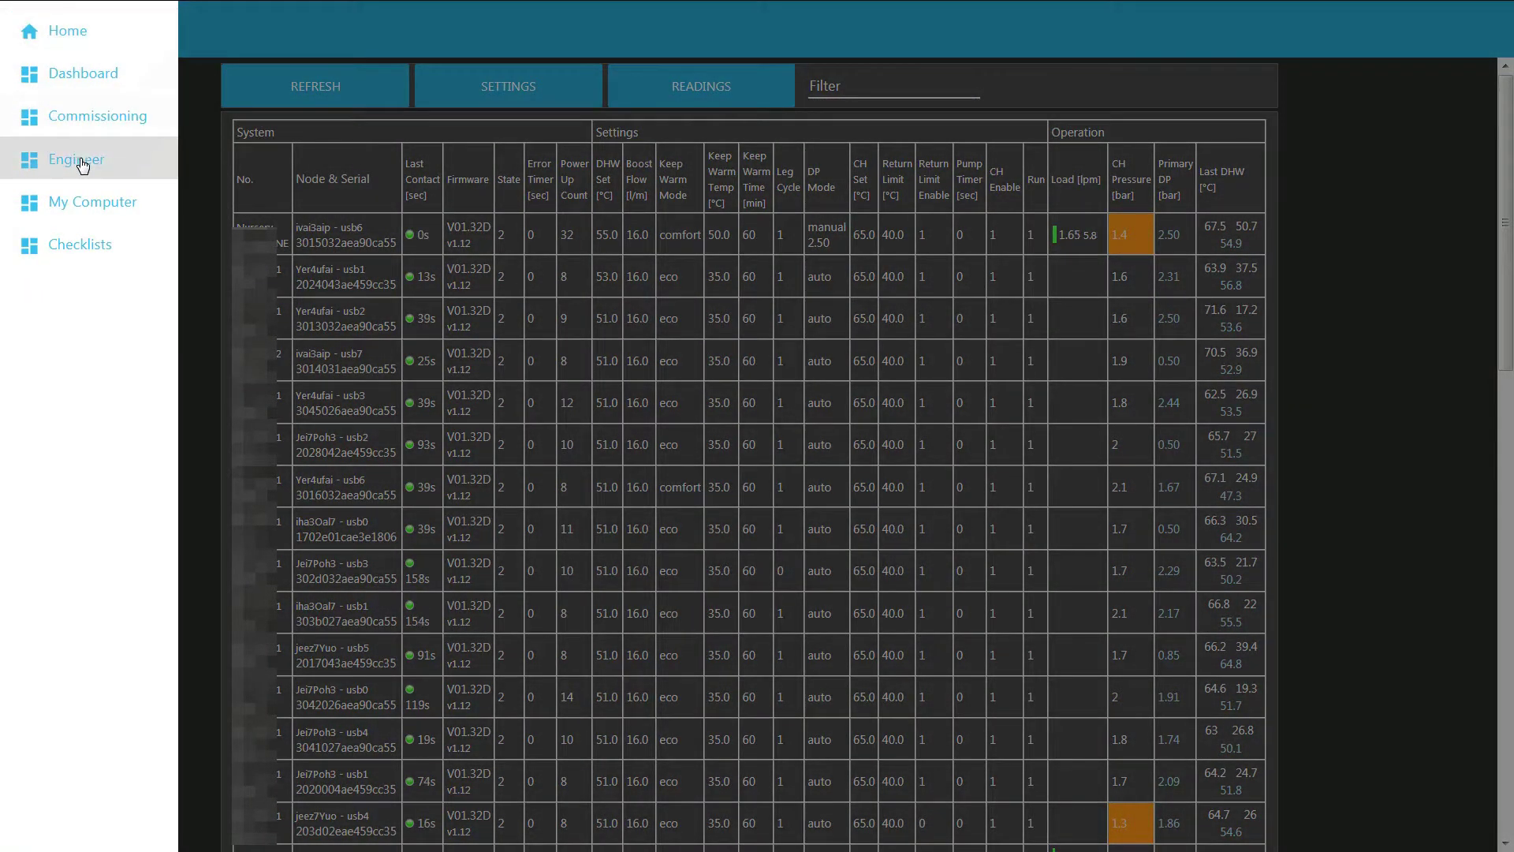
left_click(82, 161)
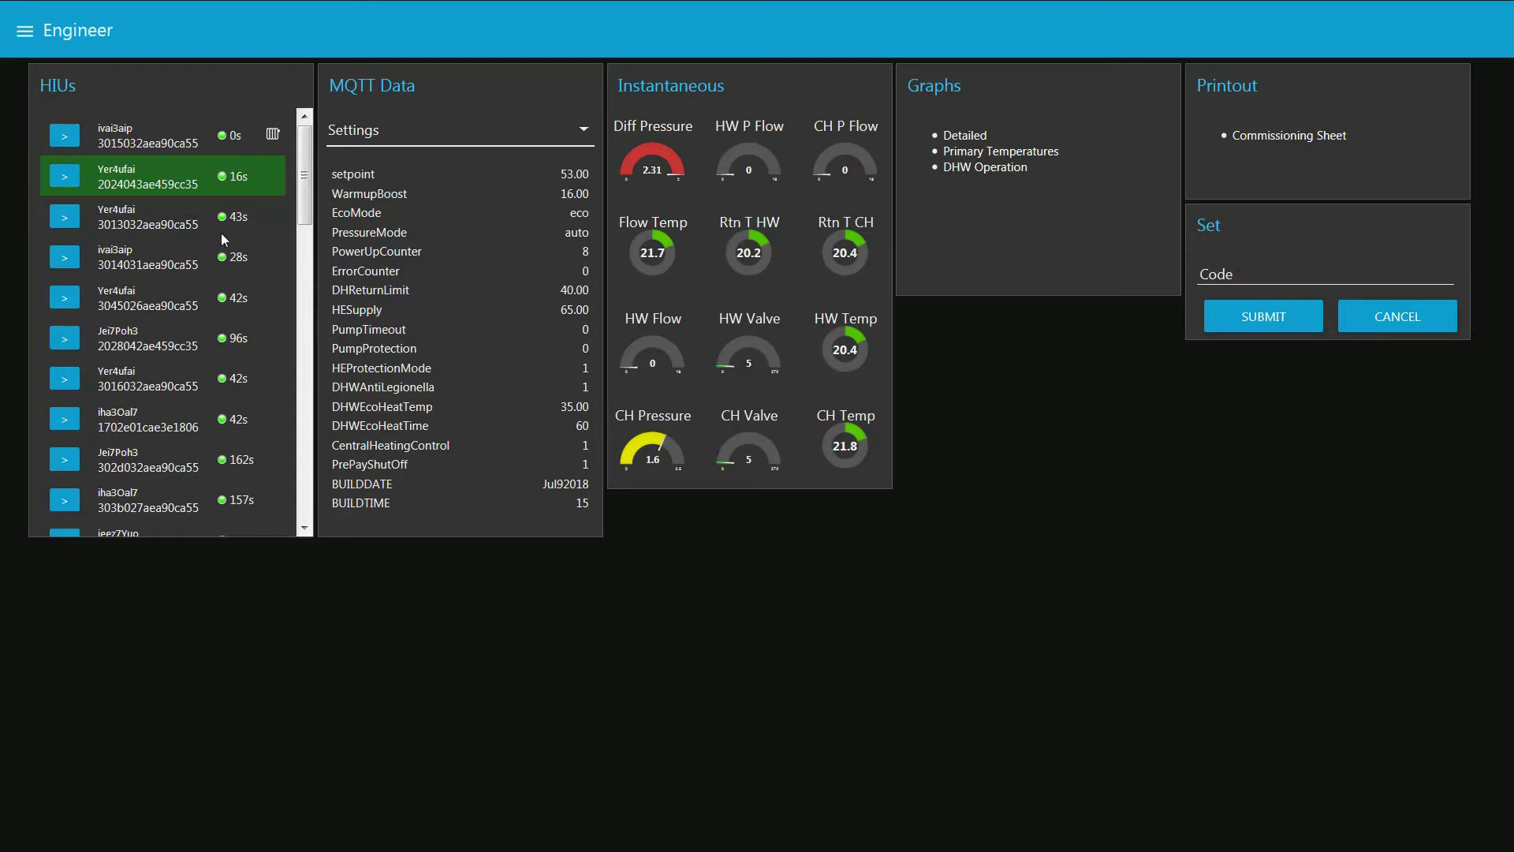
- Enlarge the Engineer page and select the second HIU in the list after viewing the third one's data
key("ctrl+plus")
key("ctrl+plus")
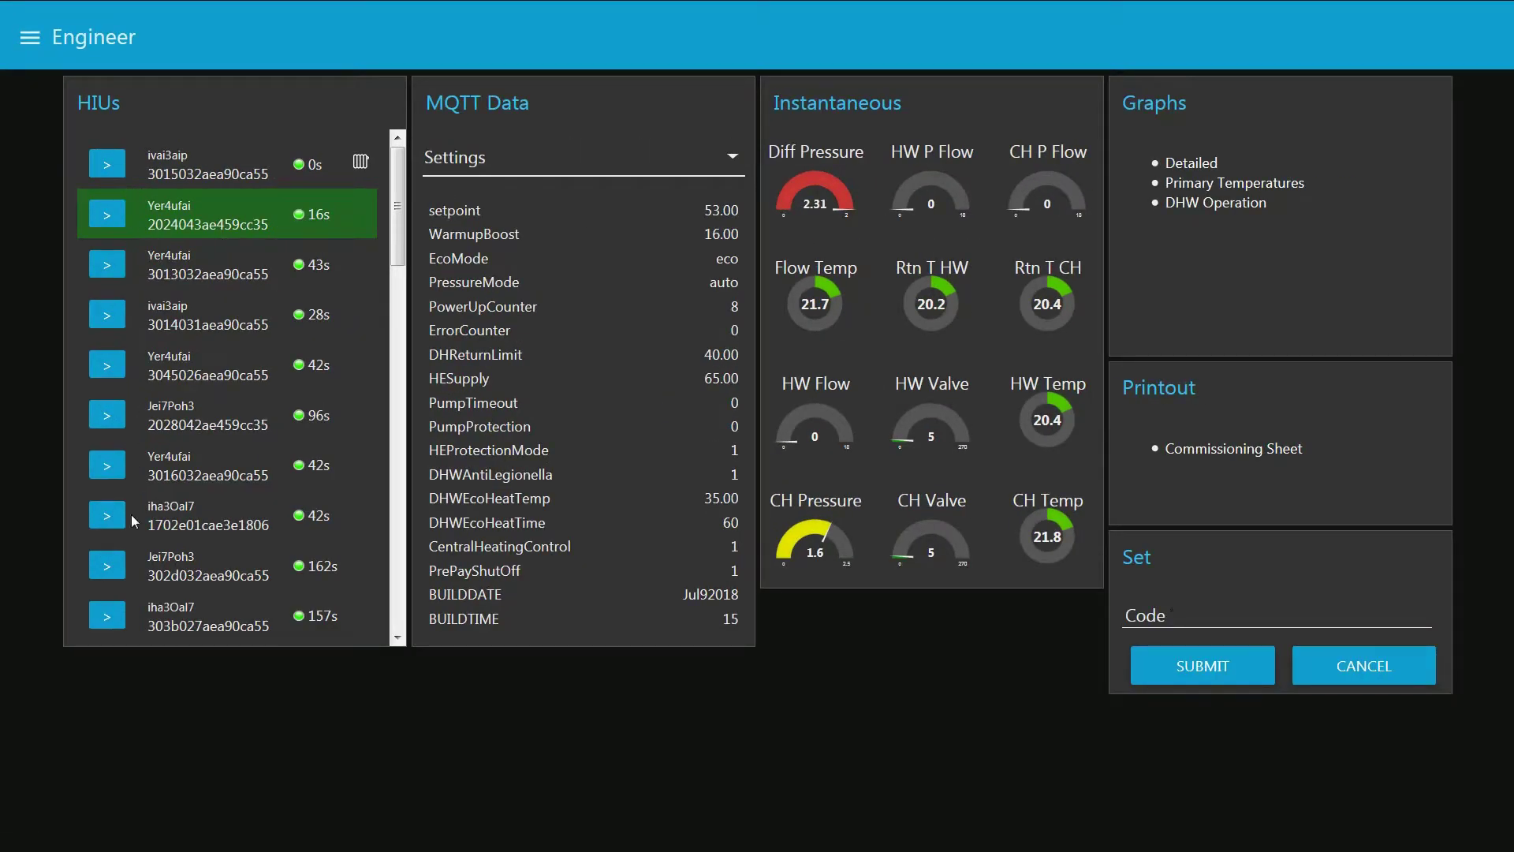
left_click(113, 273)
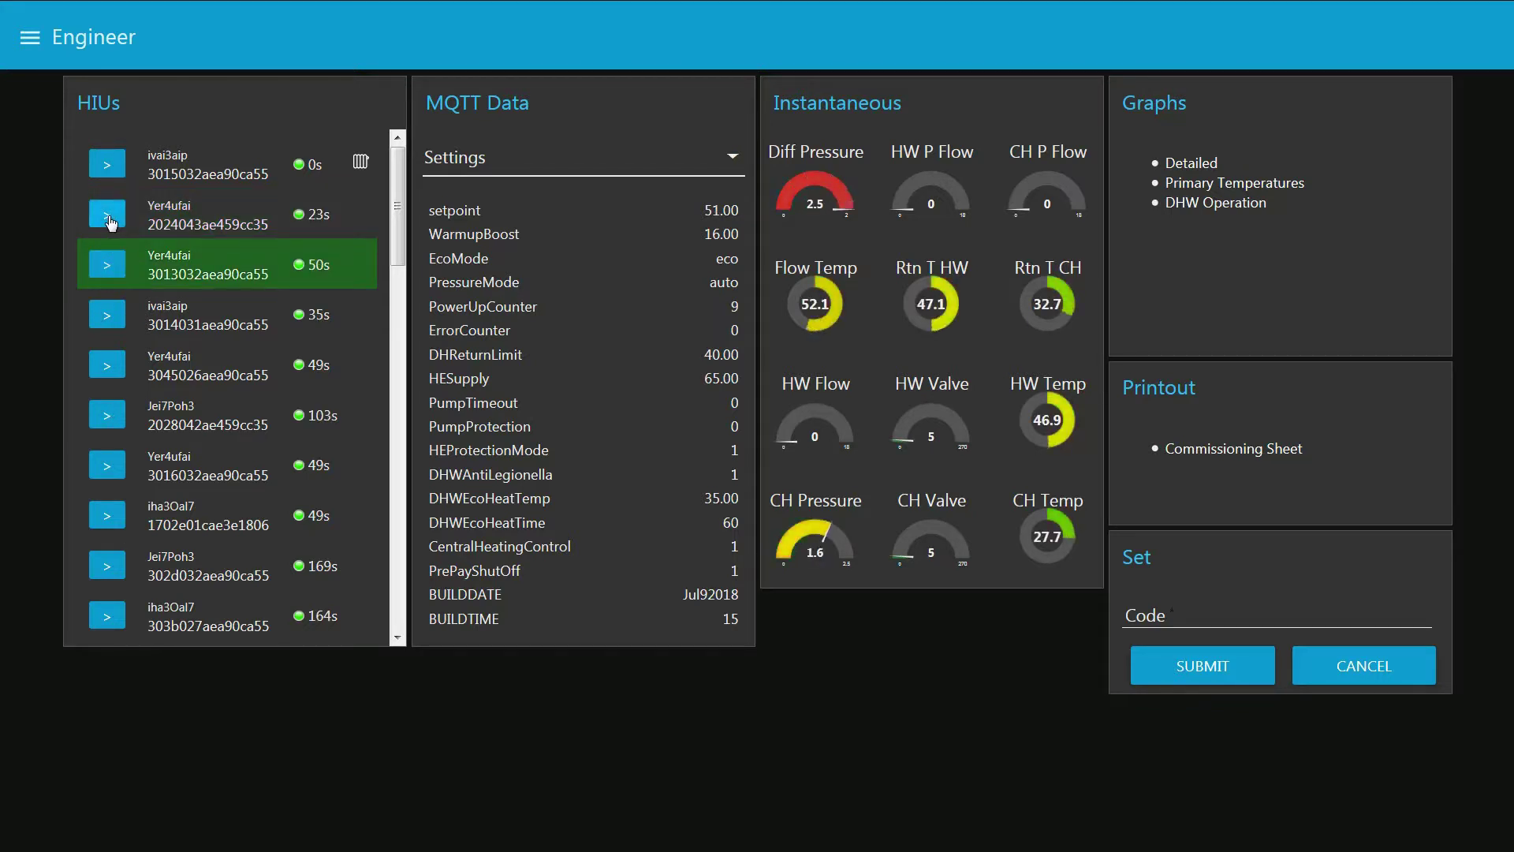
left_click(112, 224)
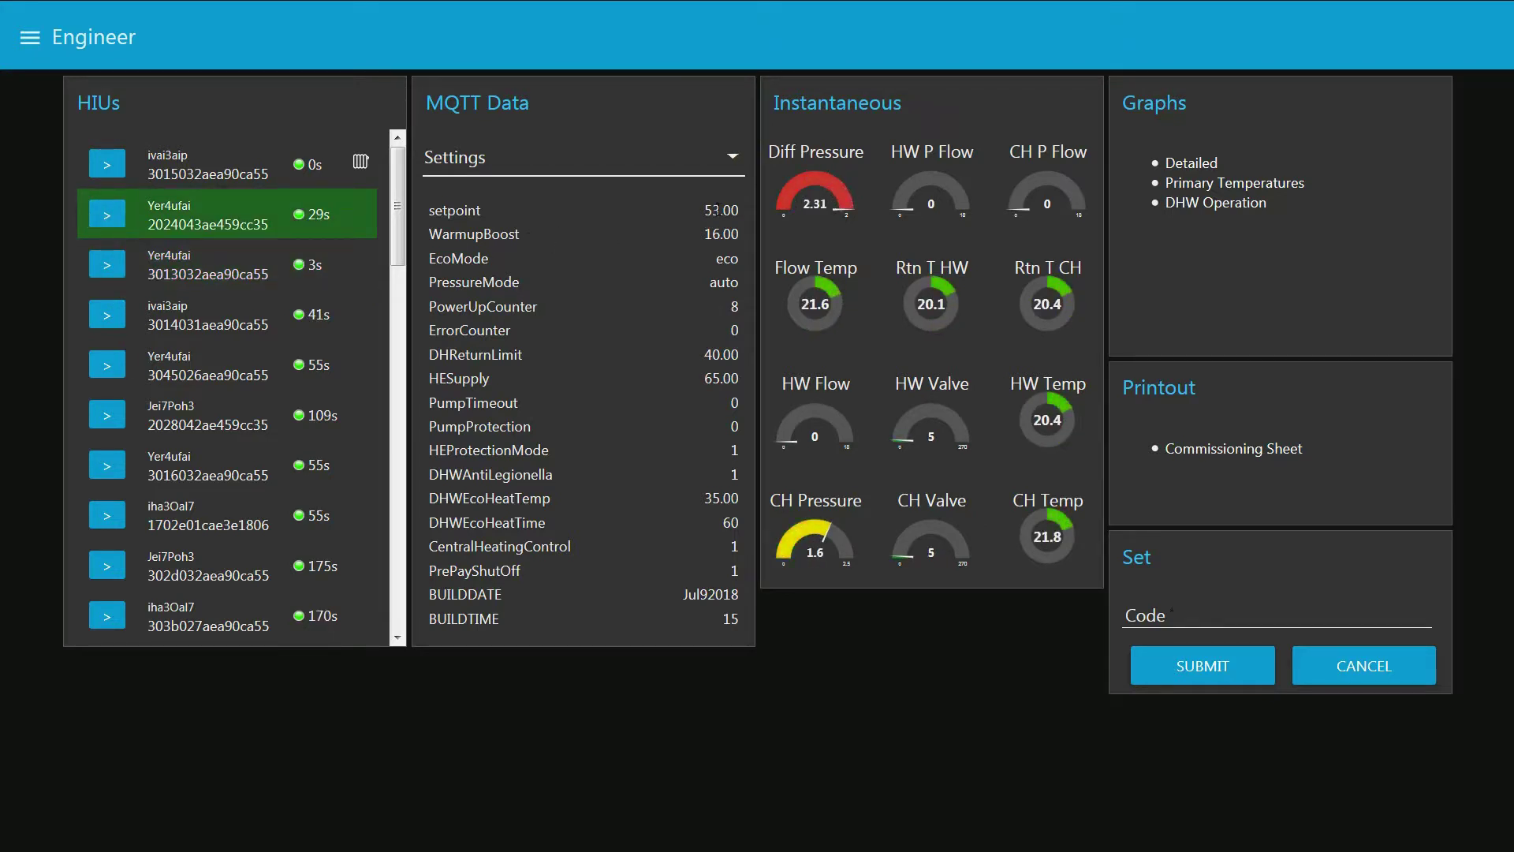
- Submit the code setpoint:51 to the selected HIU to set its setpoint to 51
left_click(1136, 616)
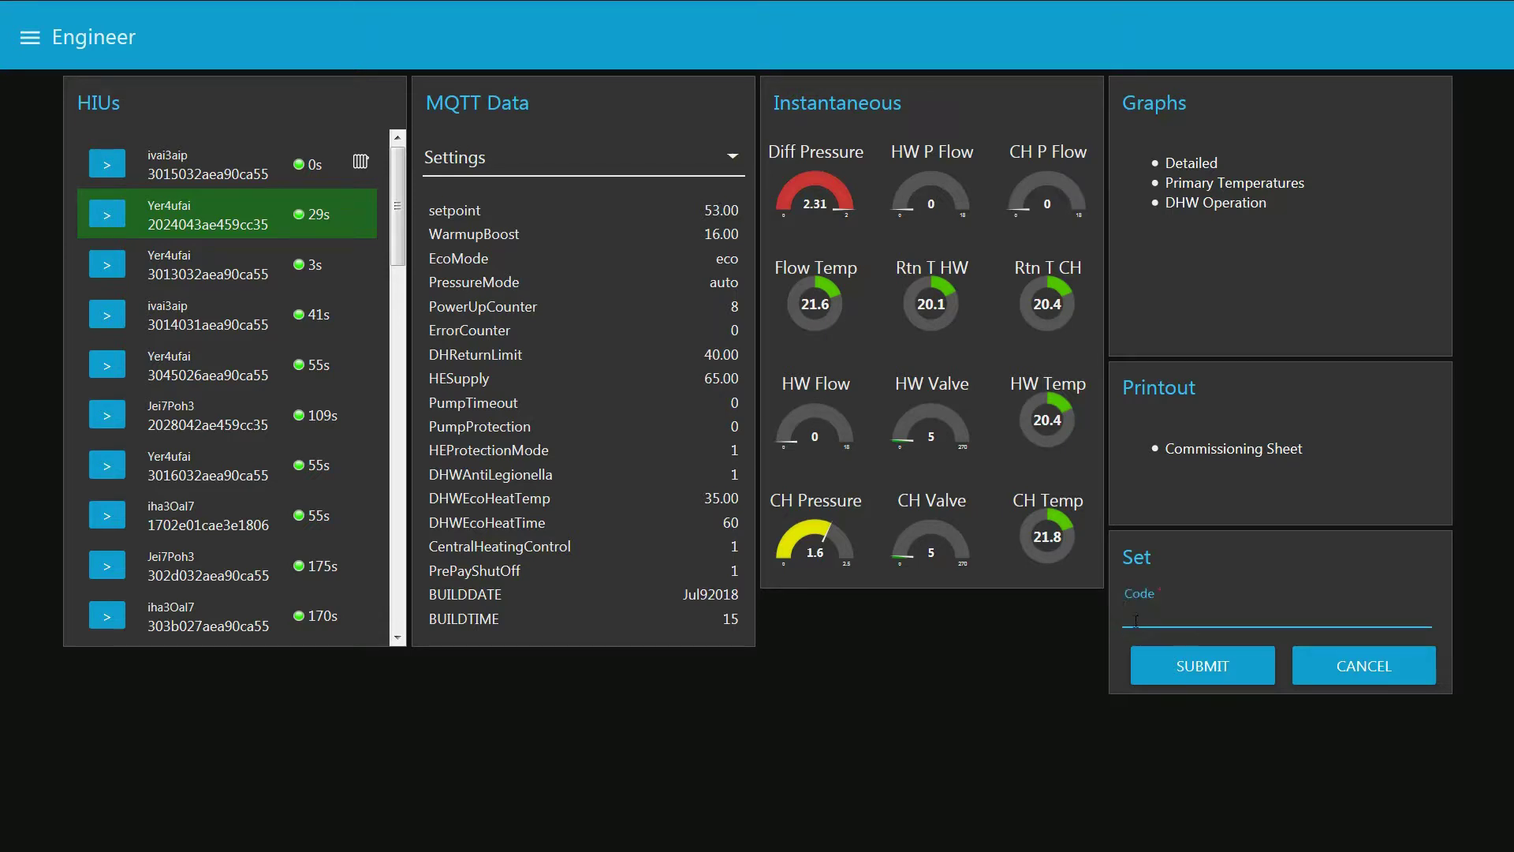
type("setpoint:51")
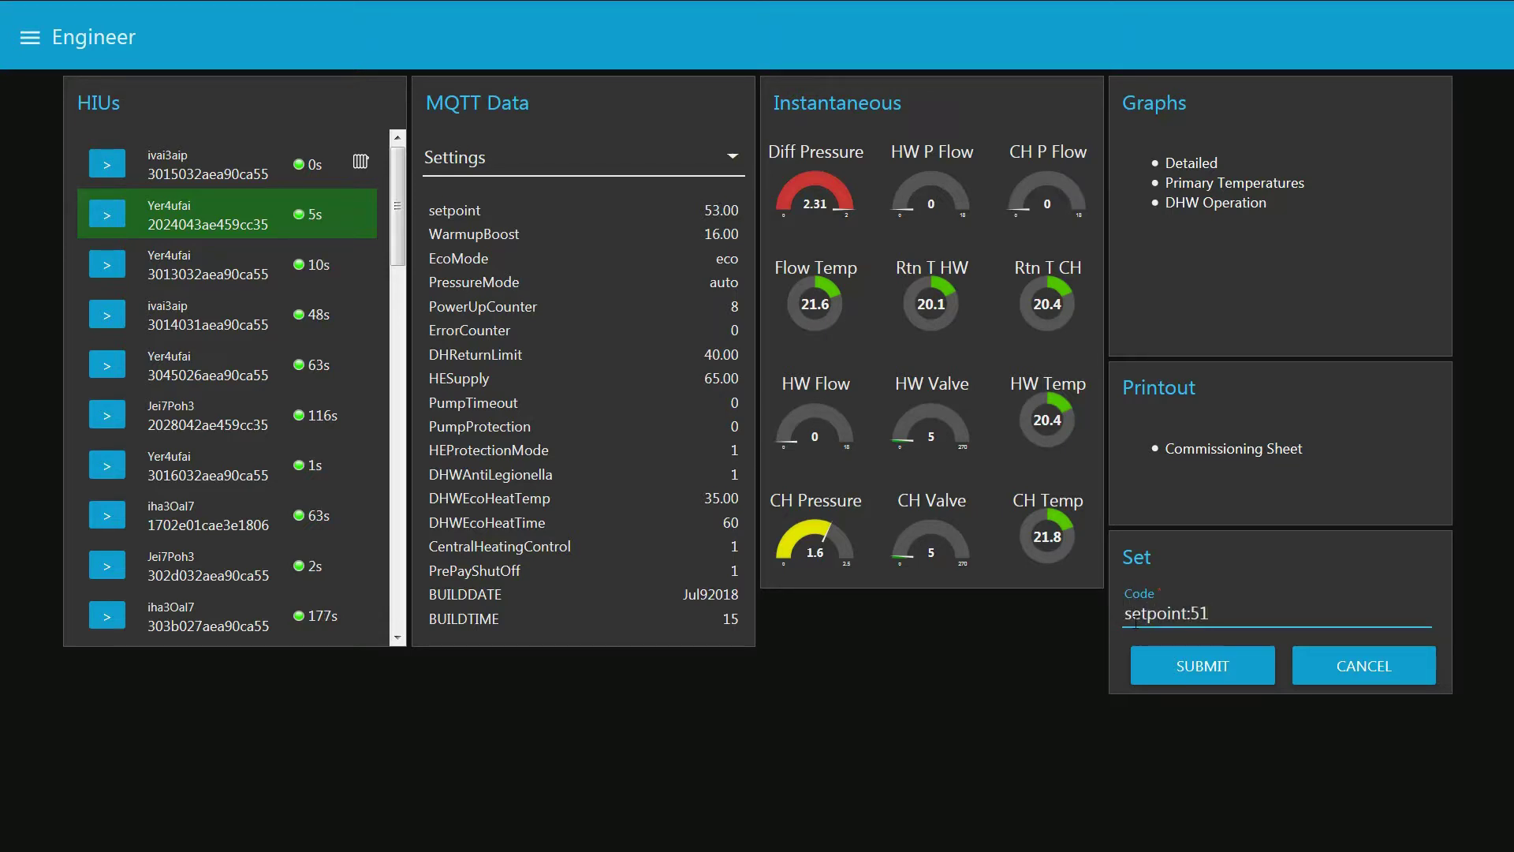
left_click(1213, 669)
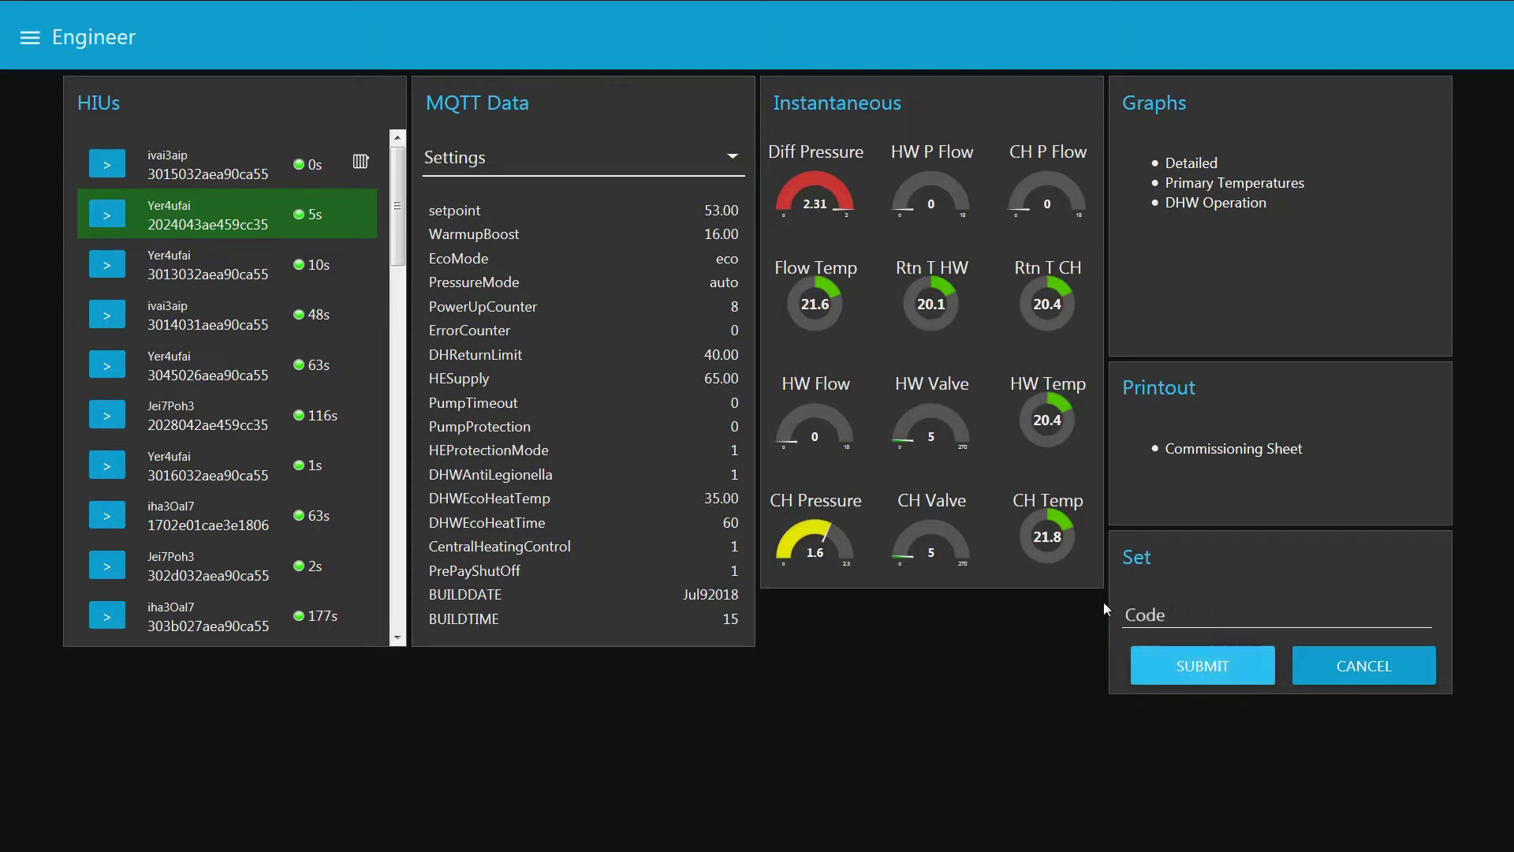